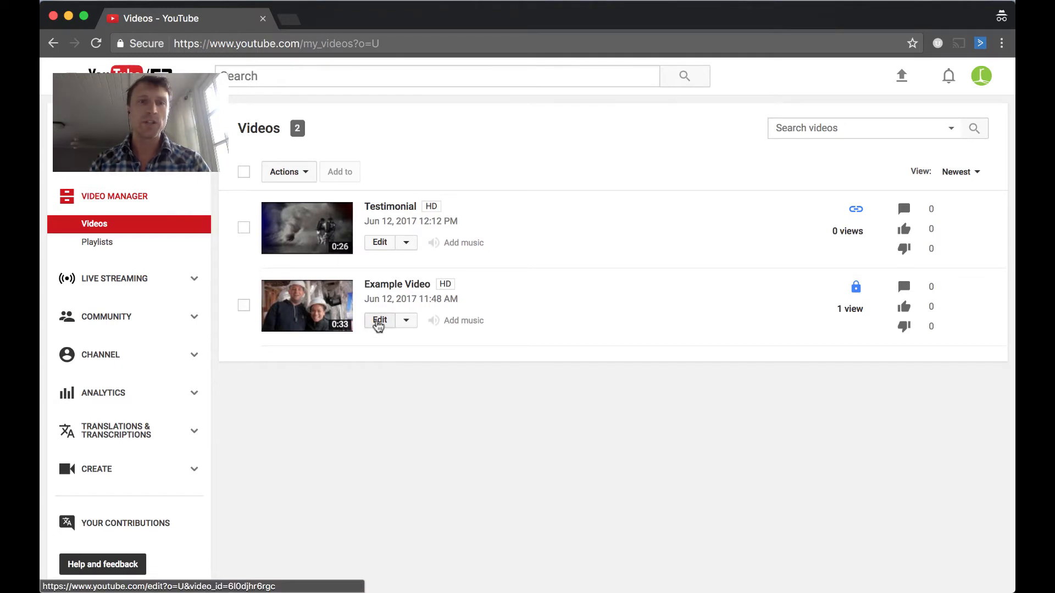
Open Example Video for editing and start creating a Donation card
left_click(378, 325)
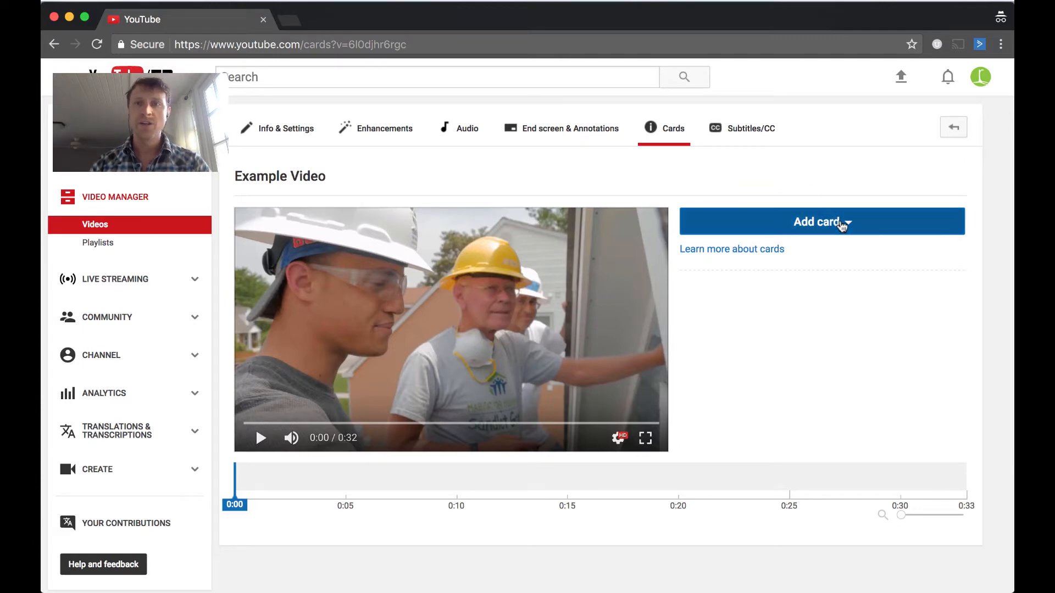
left_click(840, 221)
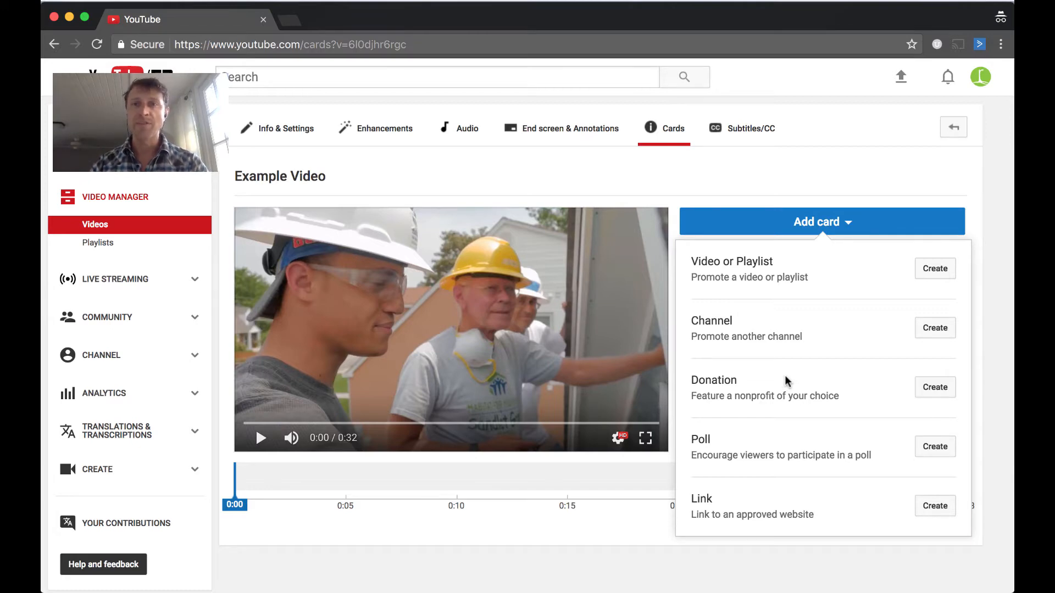
left_click(929, 391)
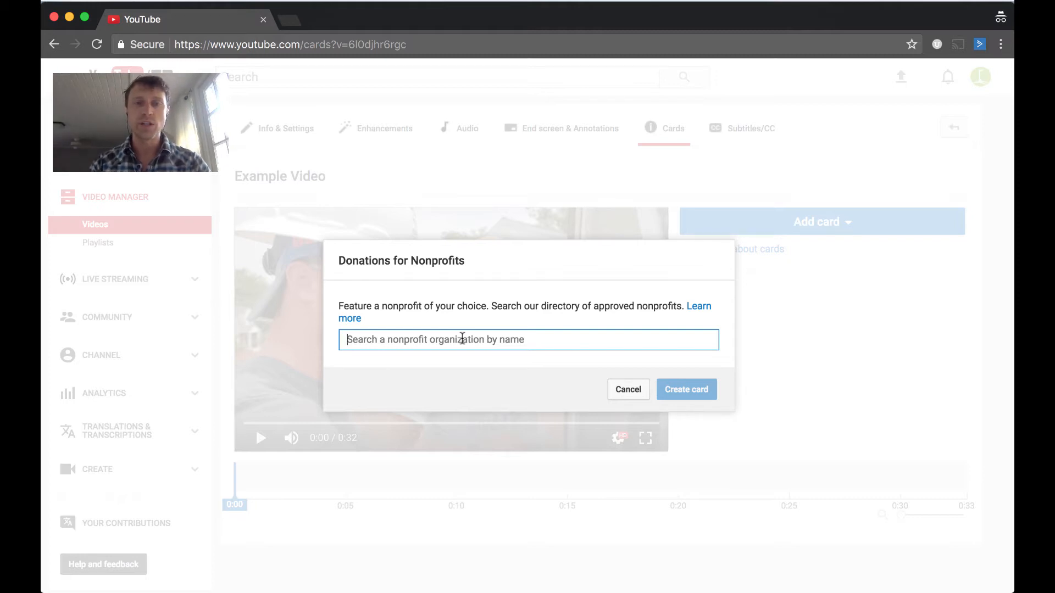
Search for SPCA, select SPCA Florida as the nonprofit, and choose the Animals image
type("SP")
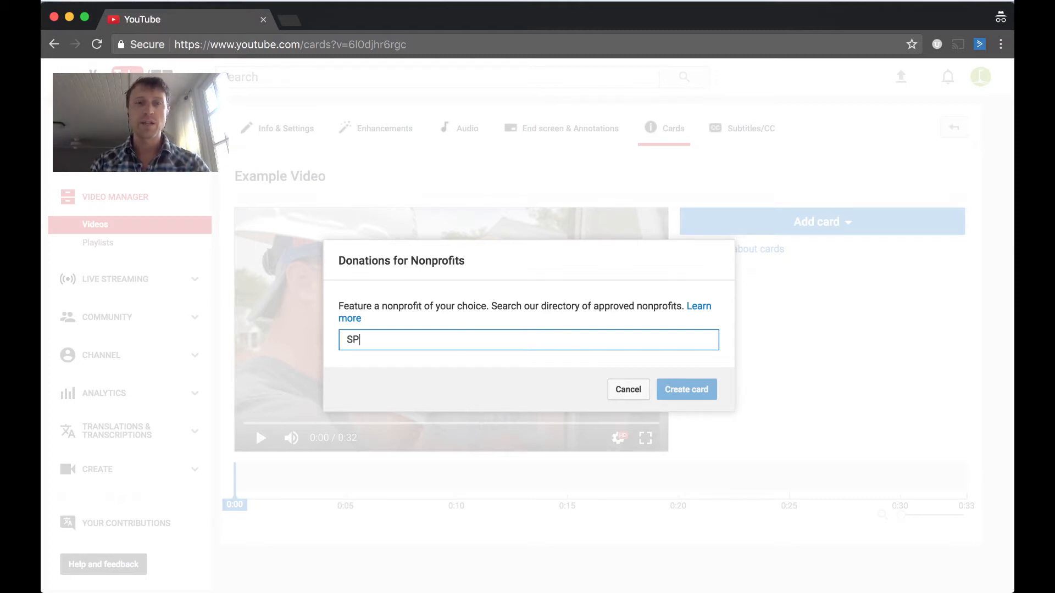
type("CA")
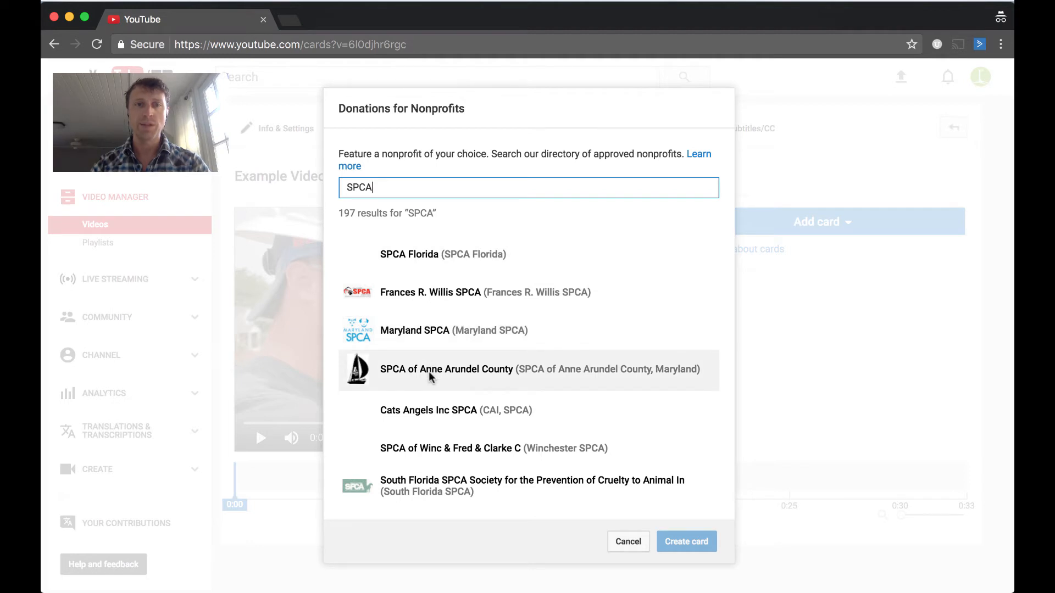
left_click(412, 255)
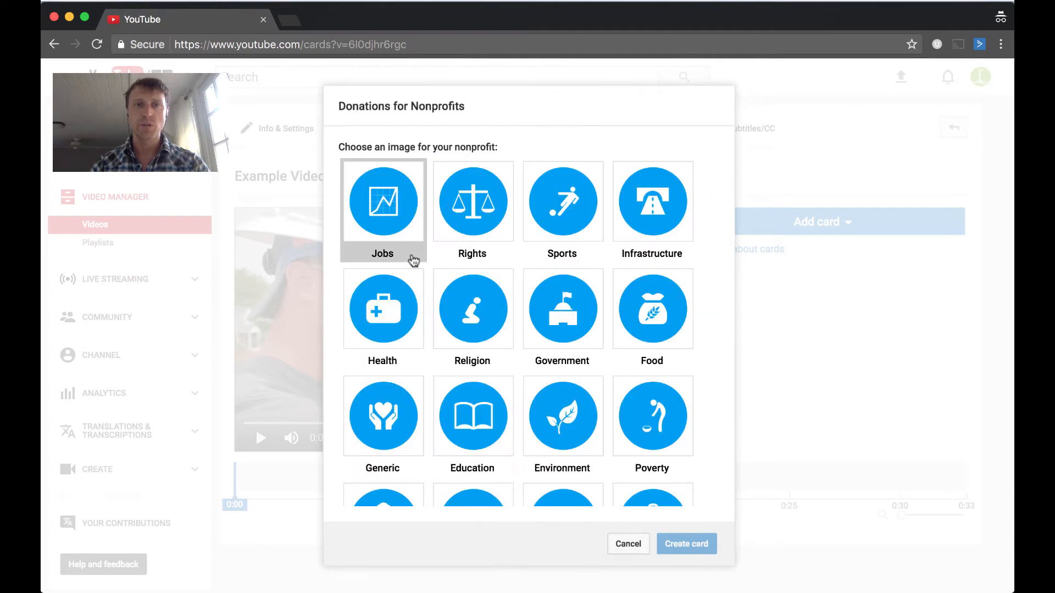
scroll(590, 281, "down", 5)
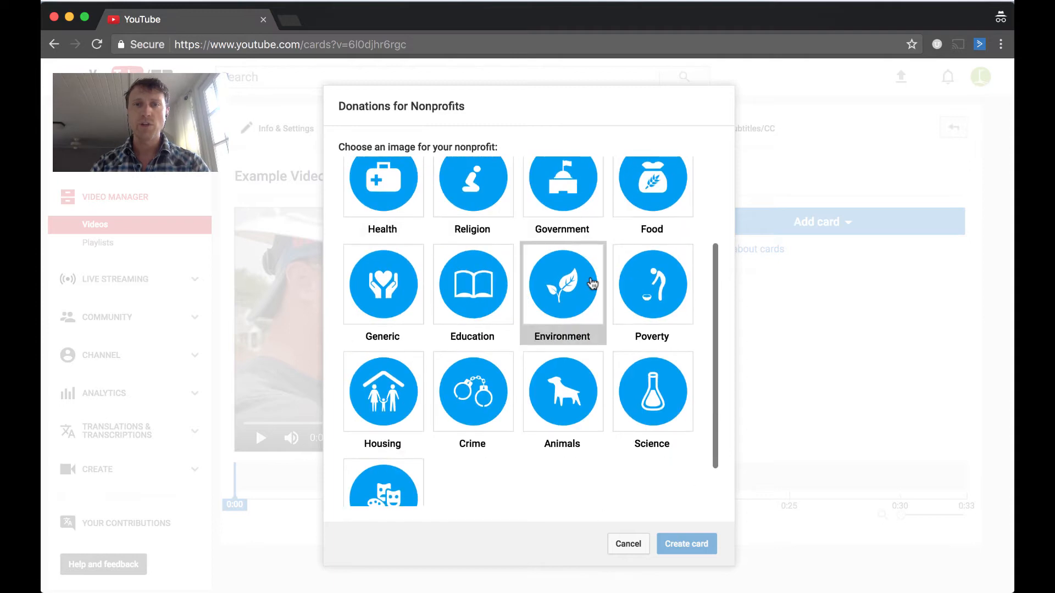
left_click(592, 335)
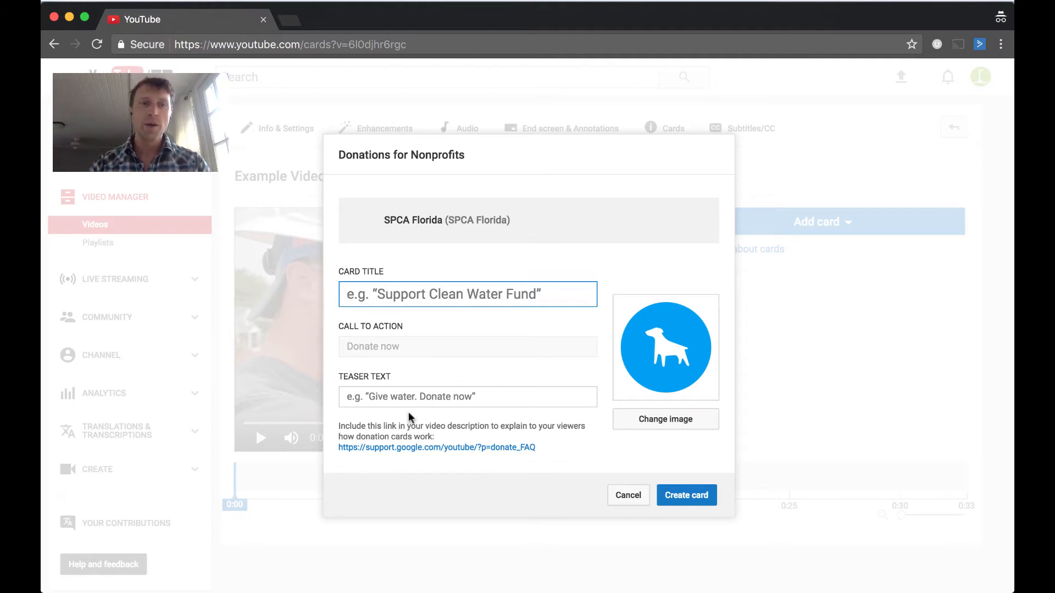
Set the card's teaser text to "Donate Now. Save Dogs!"
left_click(416, 397)
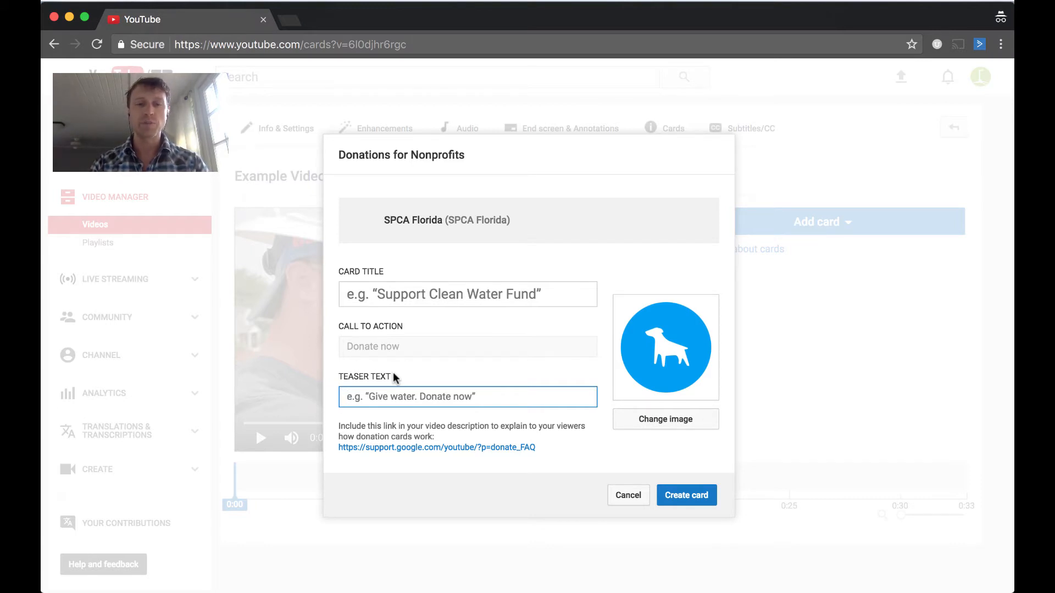
type("Don")
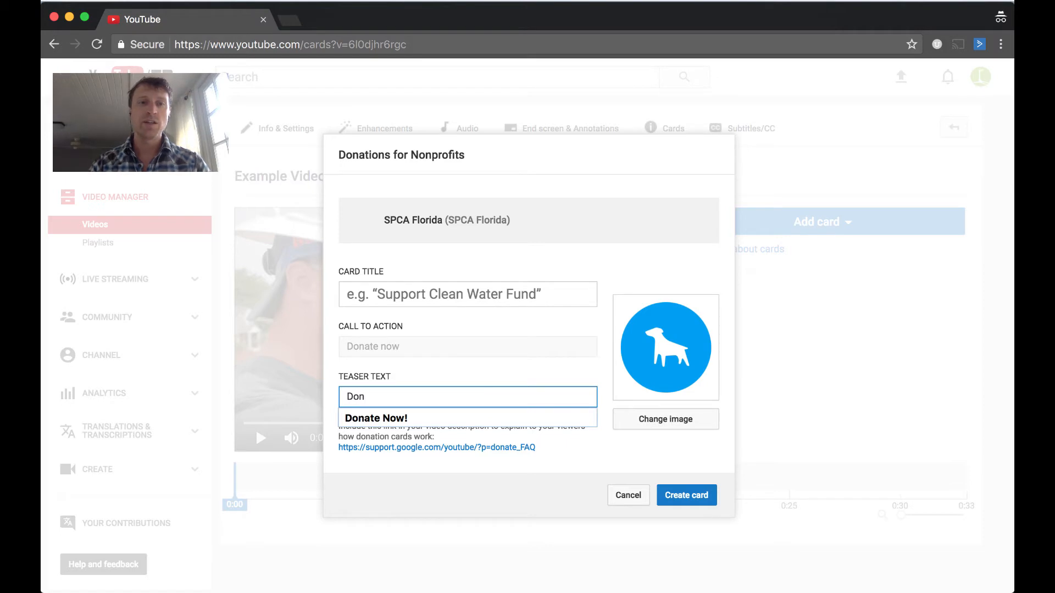
key("Down")
key("Return")
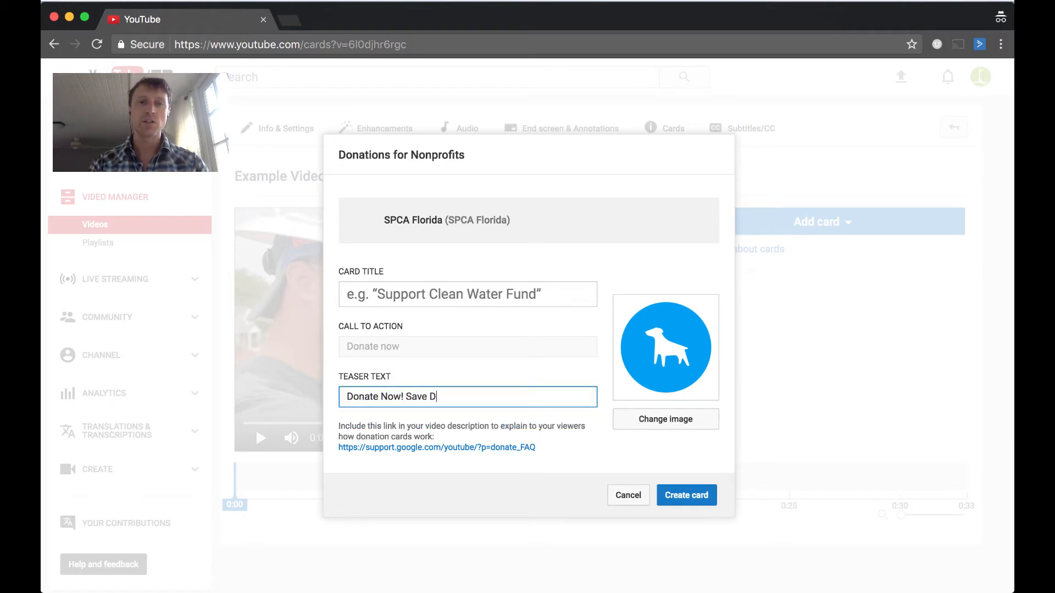
type("ogs")
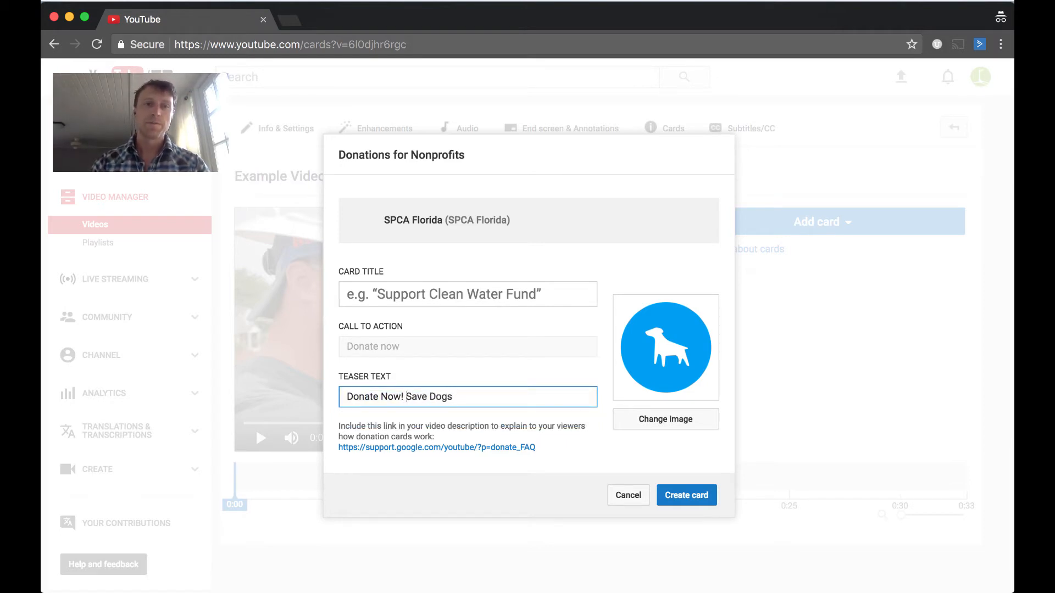
key("BackSpace")
key("BackSpace")
type(".")
key("End")
type("!")
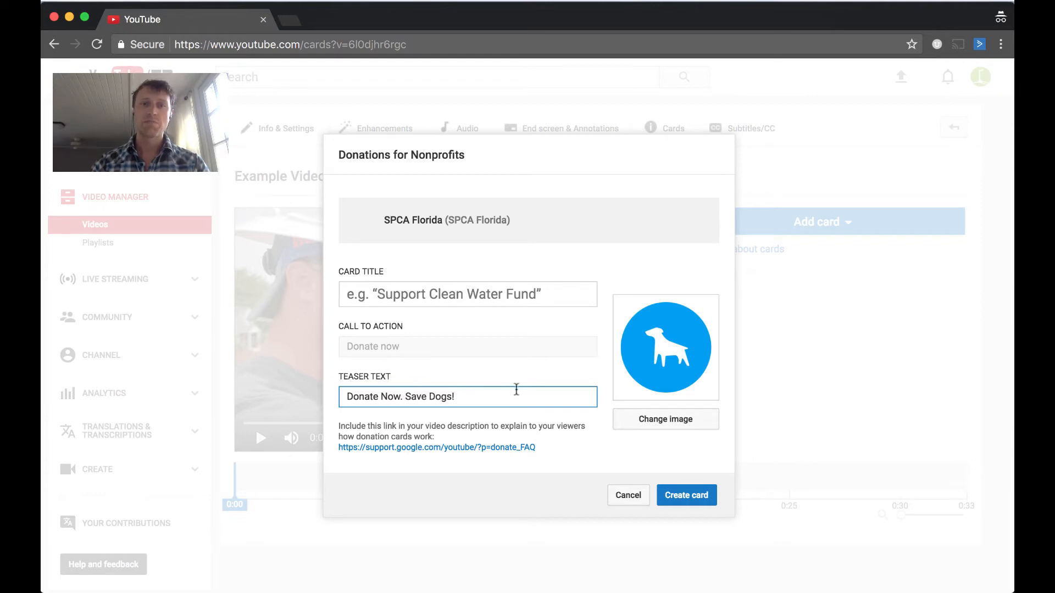
Title the card "Donate to Save Dogs Near You" and create it
left_click(452, 294)
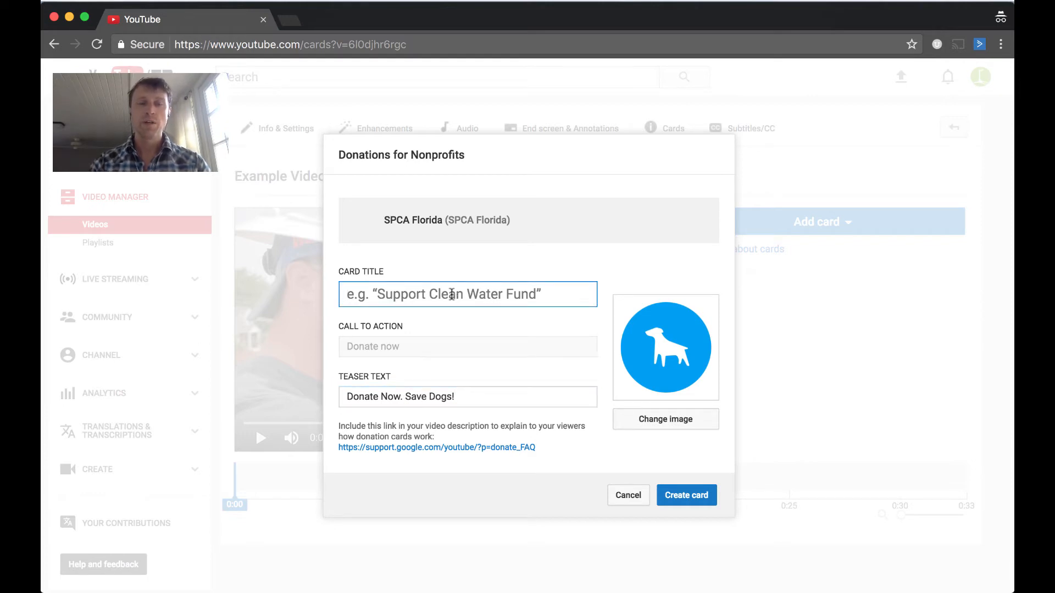
type("Donate to Sa")
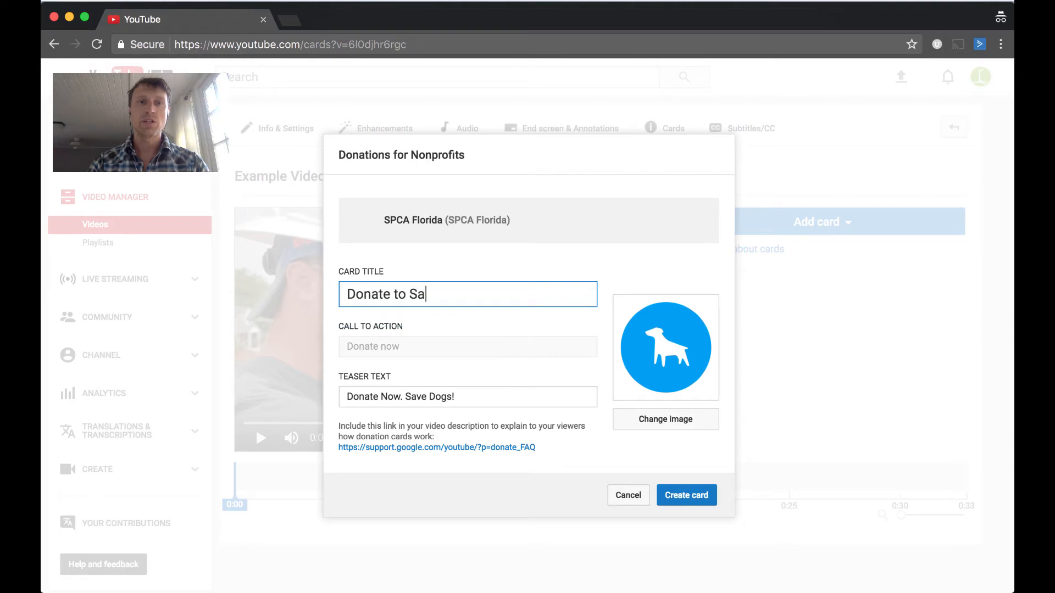
type("ve Dogs Nea")
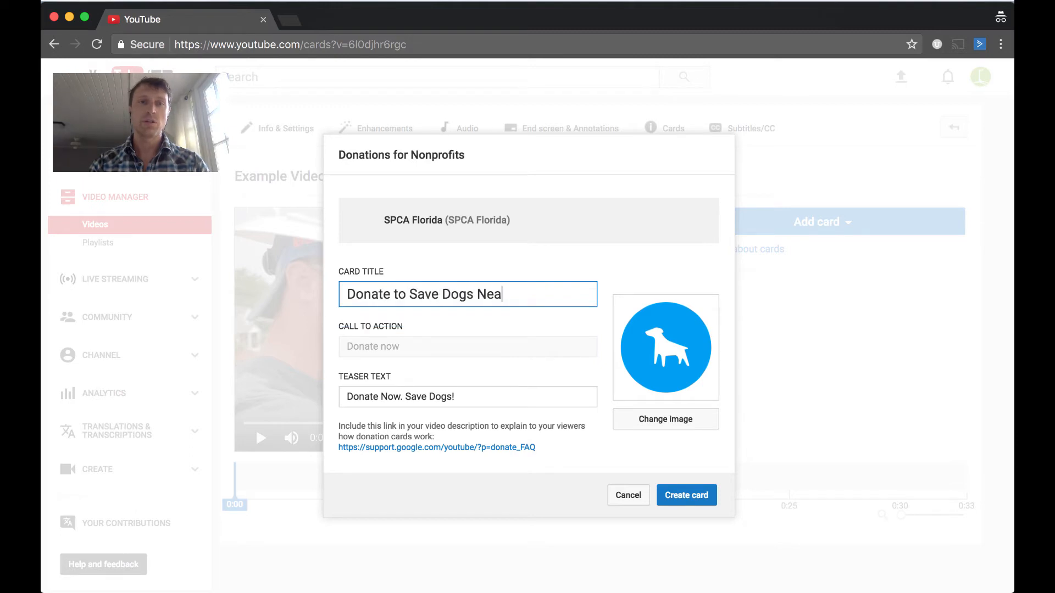
type("r You")
left_click(426, 339)
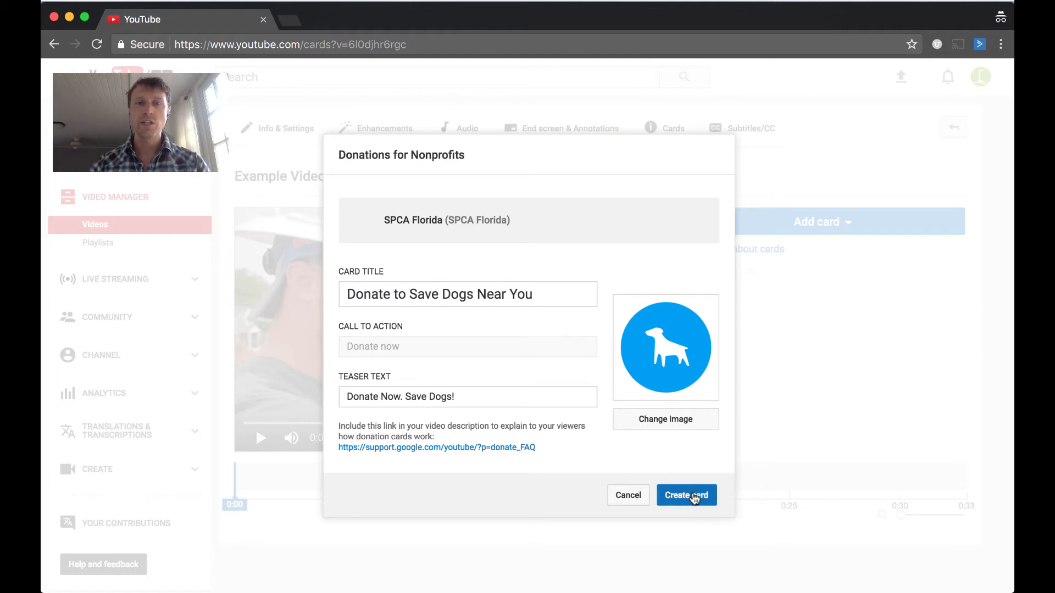
left_click(694, 497)
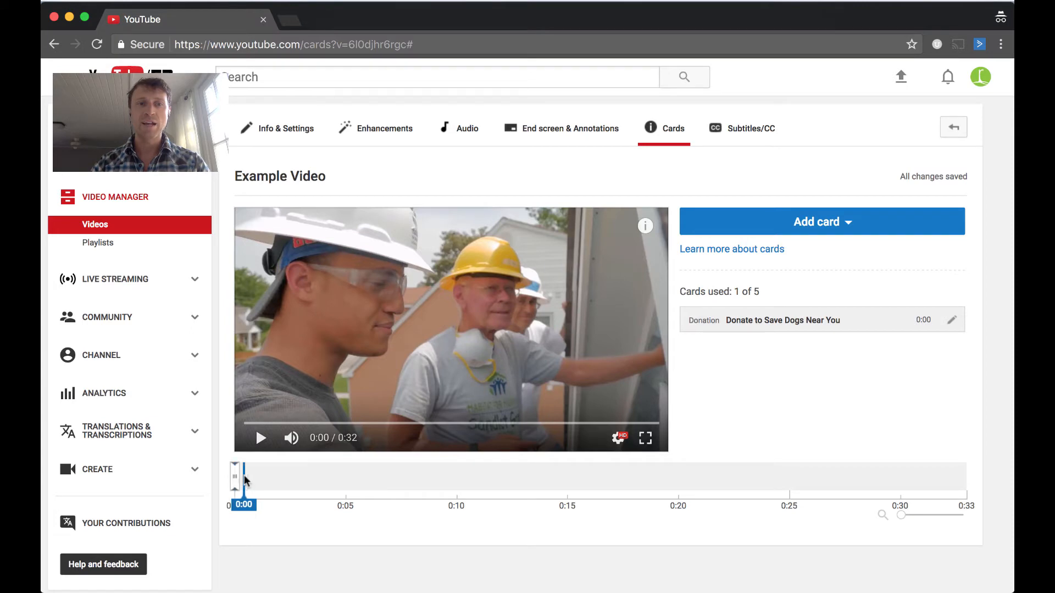
Move the donation card to start at 0:10 and play the video from 0:08 to preview it
mouse_move(244, 477)
left_mouse_down()
mouse_move(612, 488)
mouse_move(461, 490)
left_mouse_up()
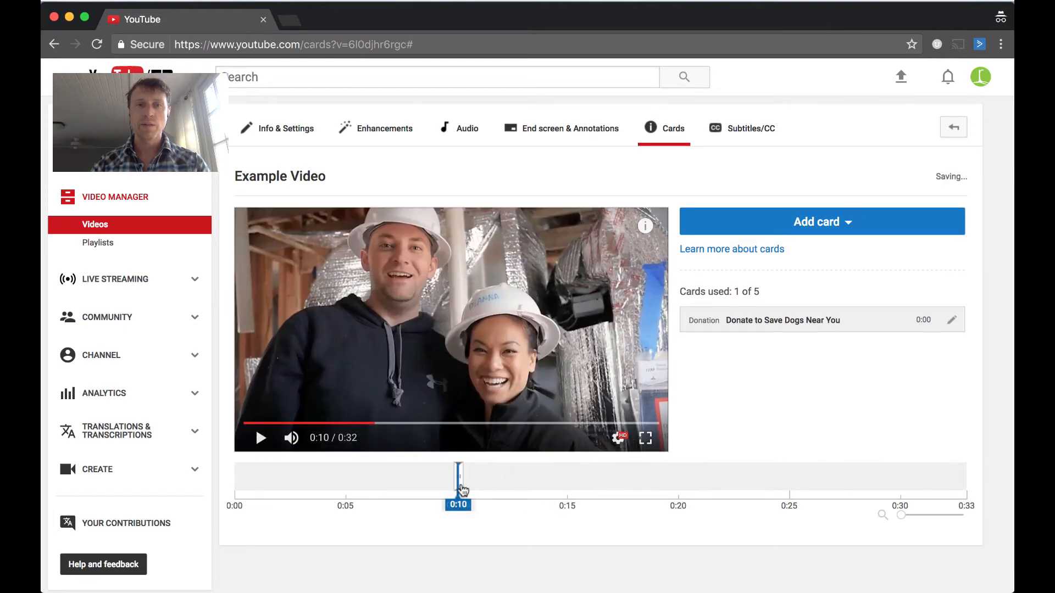
left_click(432, 481)
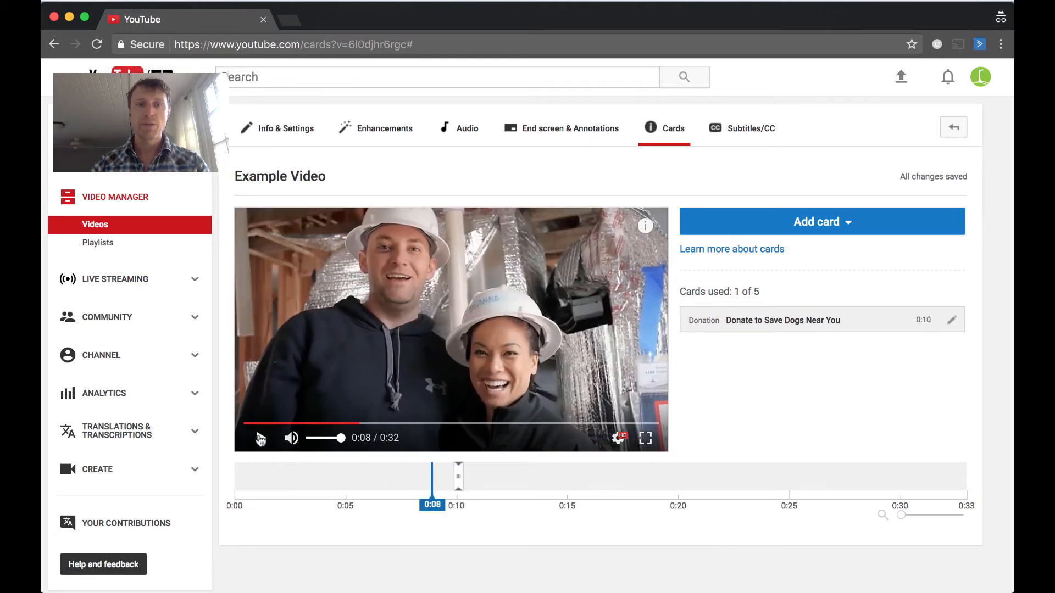
left_click(261, 438)
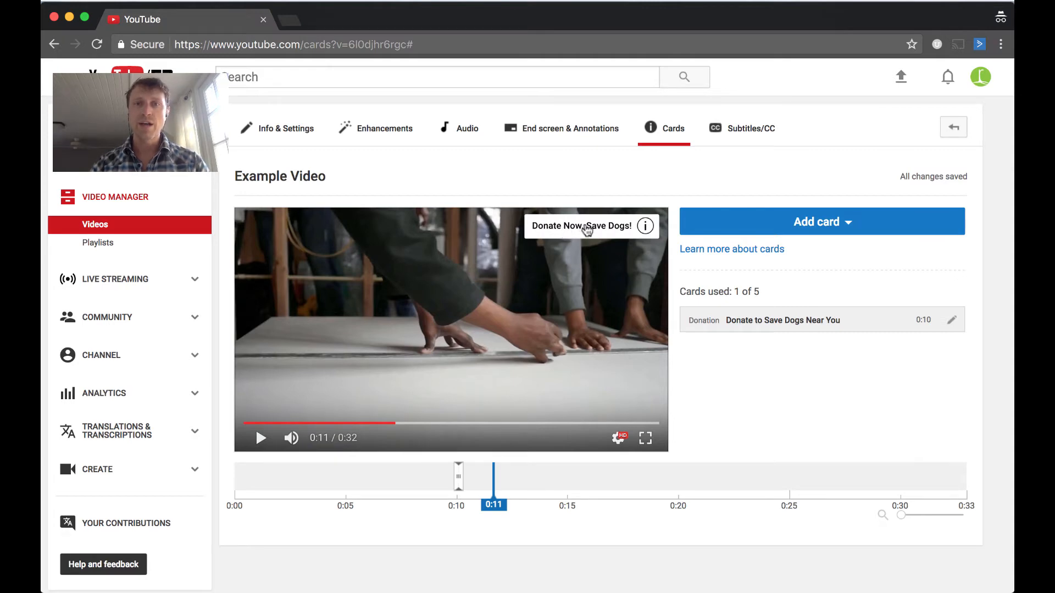
Test the card's donation flow from its teaser, trying the $20 and Other amounts, then cancel and close that tab
left_click(586, 229)
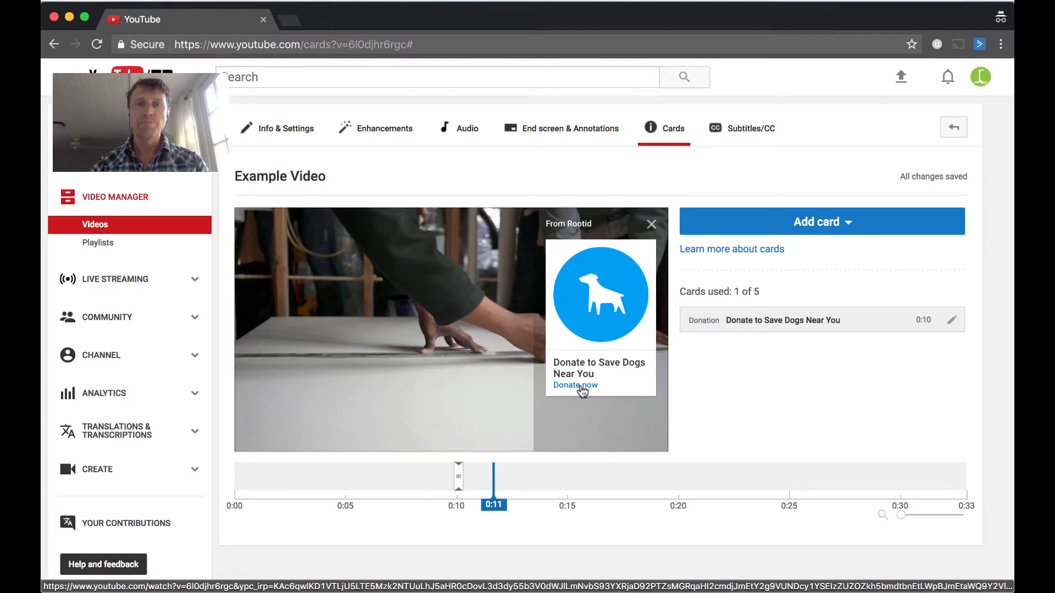
left_click(583, 385)
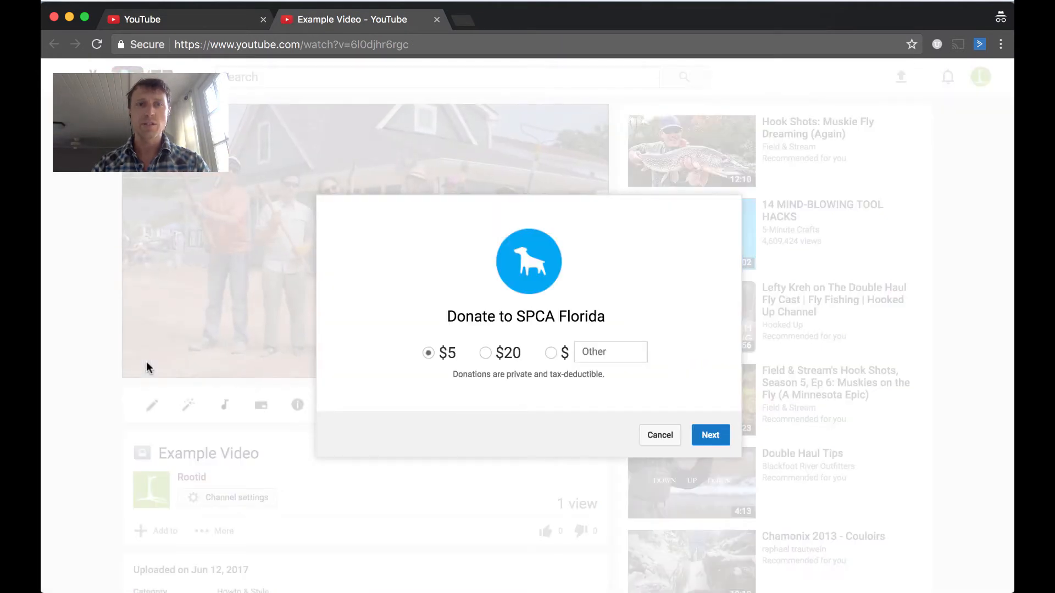
left_click(485, 354)
left_click(587, 352)
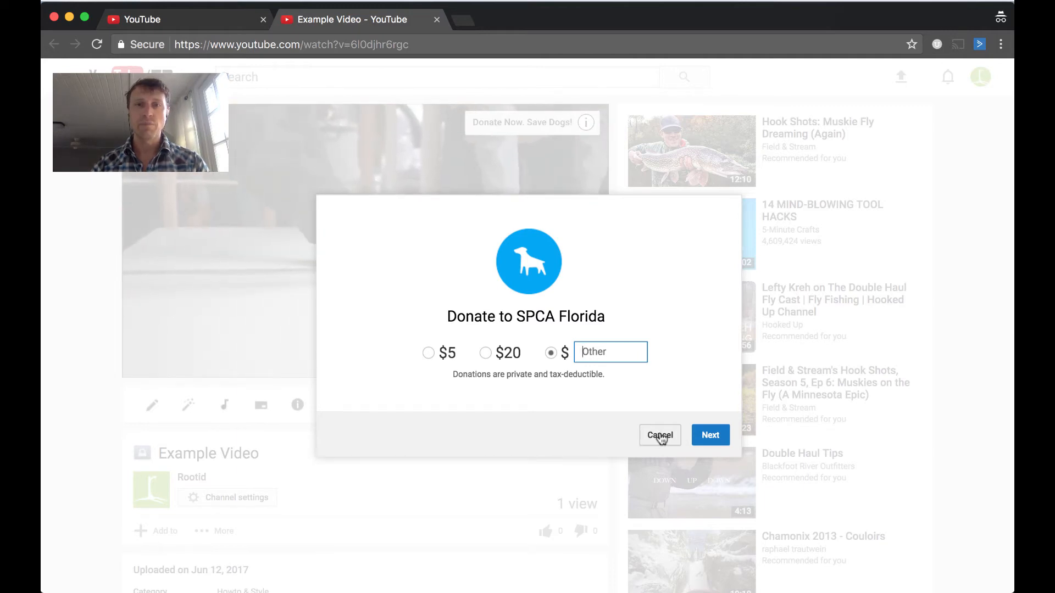
left_click(660, 436)
left_click(437, 19)
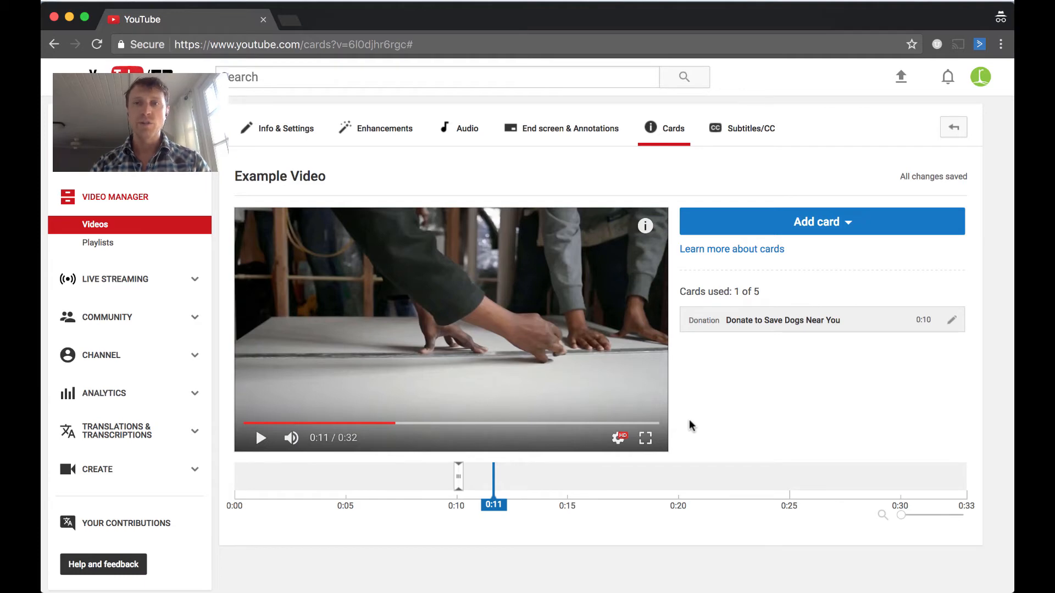
Open the End screen editor and start creating a Link element
left_click(845, 224)
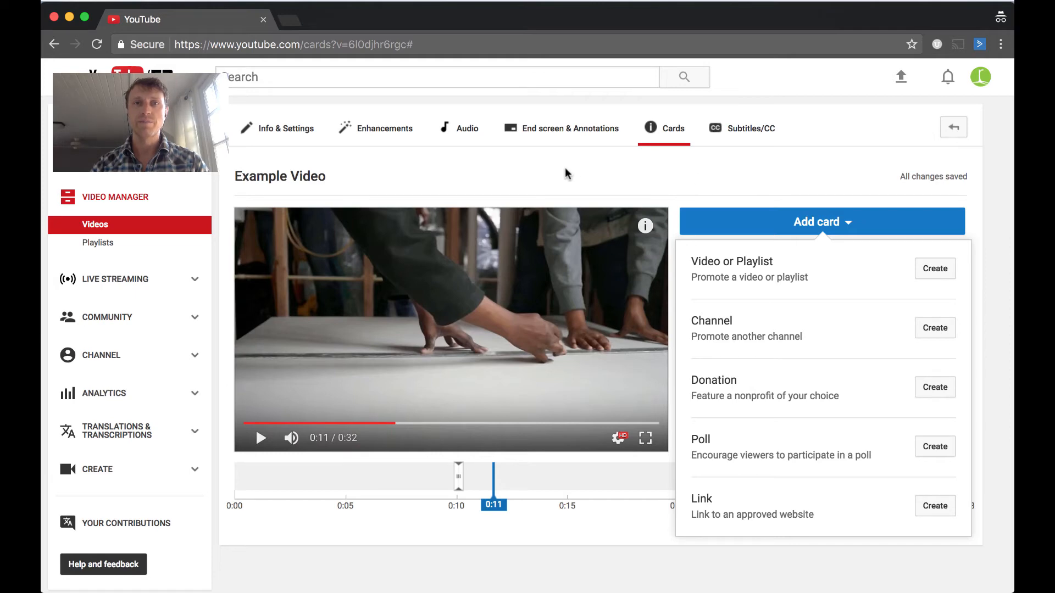
left_click(561, 129)
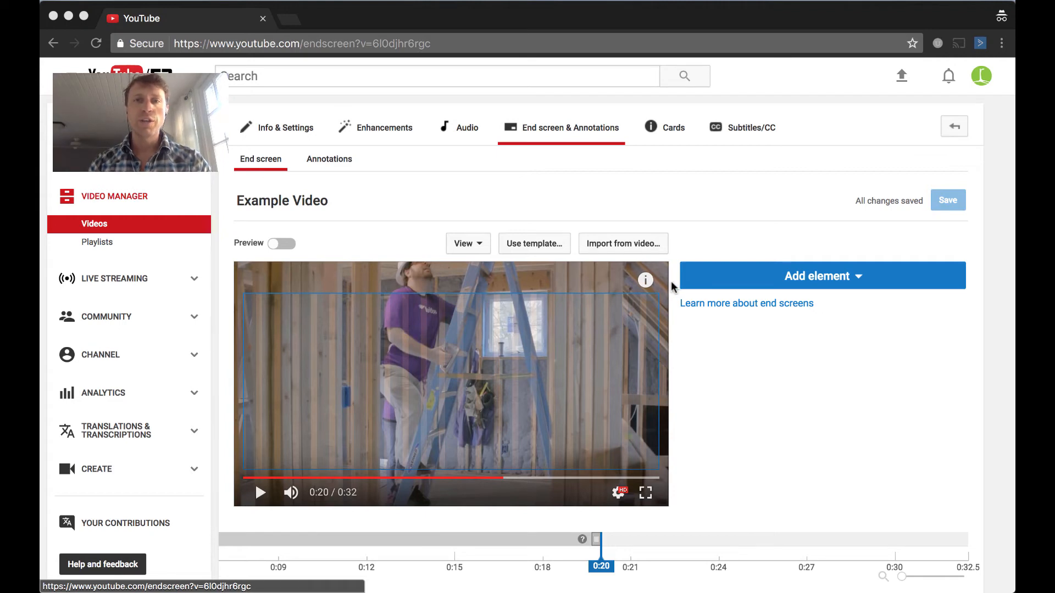
left_click(850, 279)
left_click(851, 281)
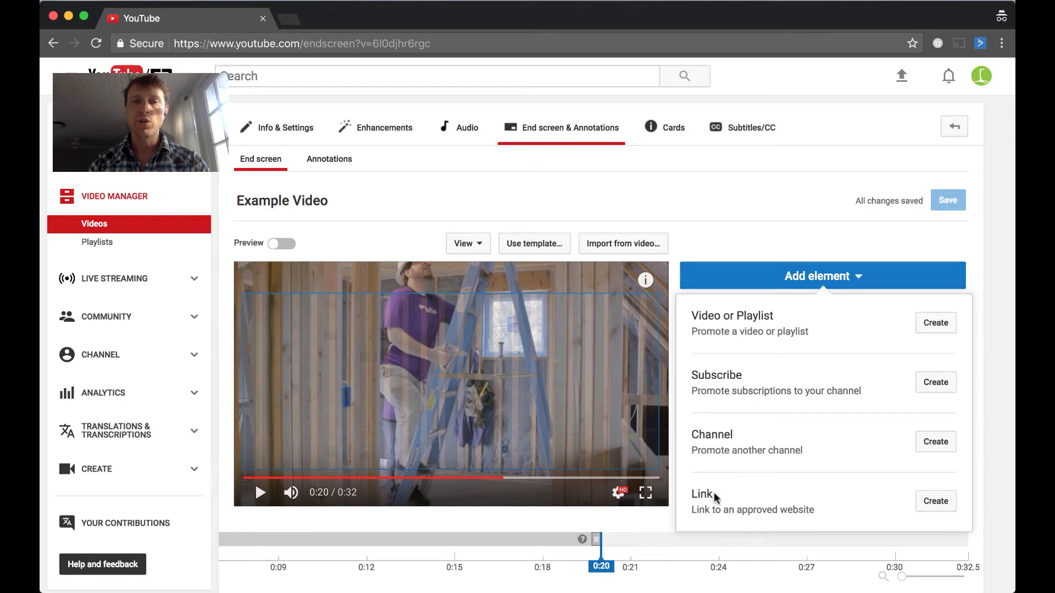
left_click(933, 505)
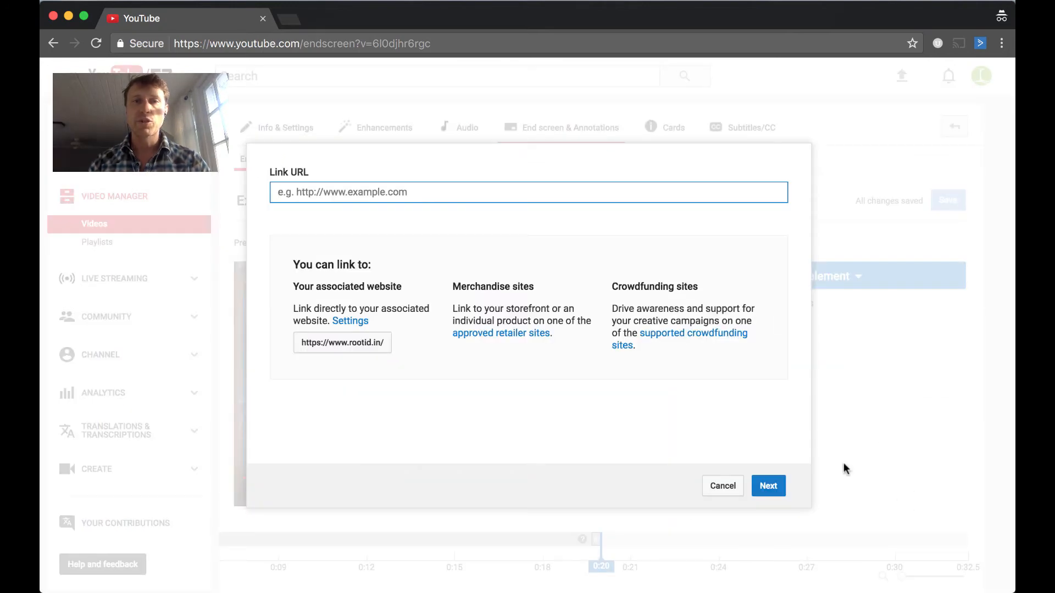
left_click(359, 195)
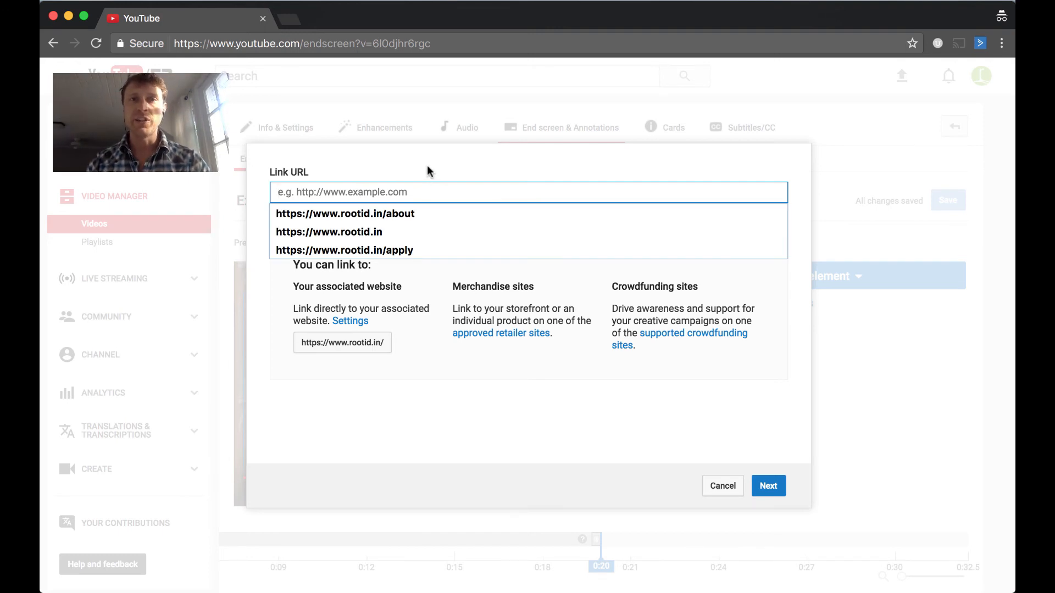
left_click(404, 213)
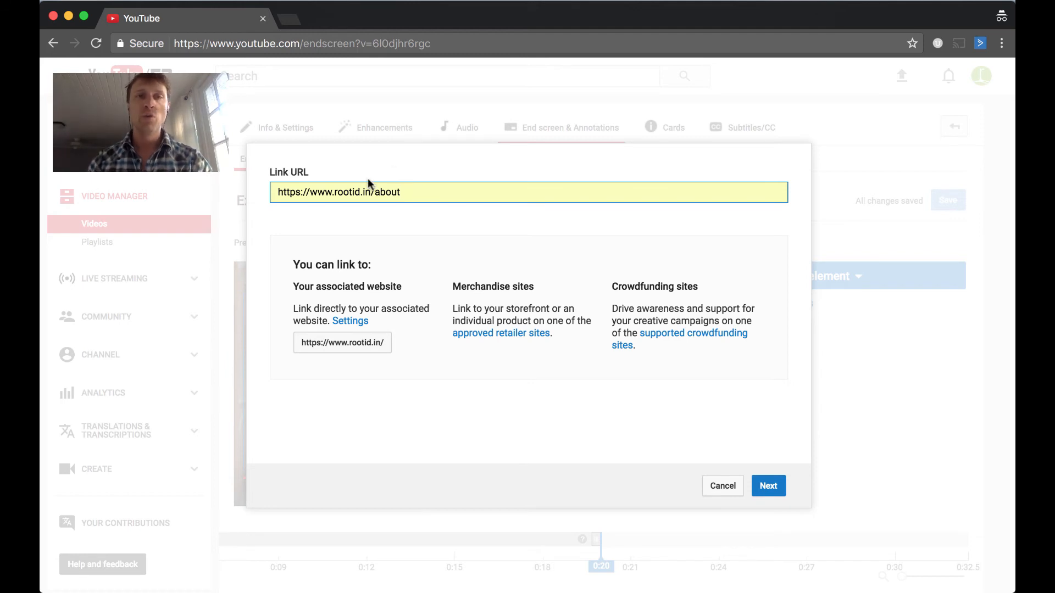
left_click_drag(370, 191, 334, 193)
left_click(470, 159)
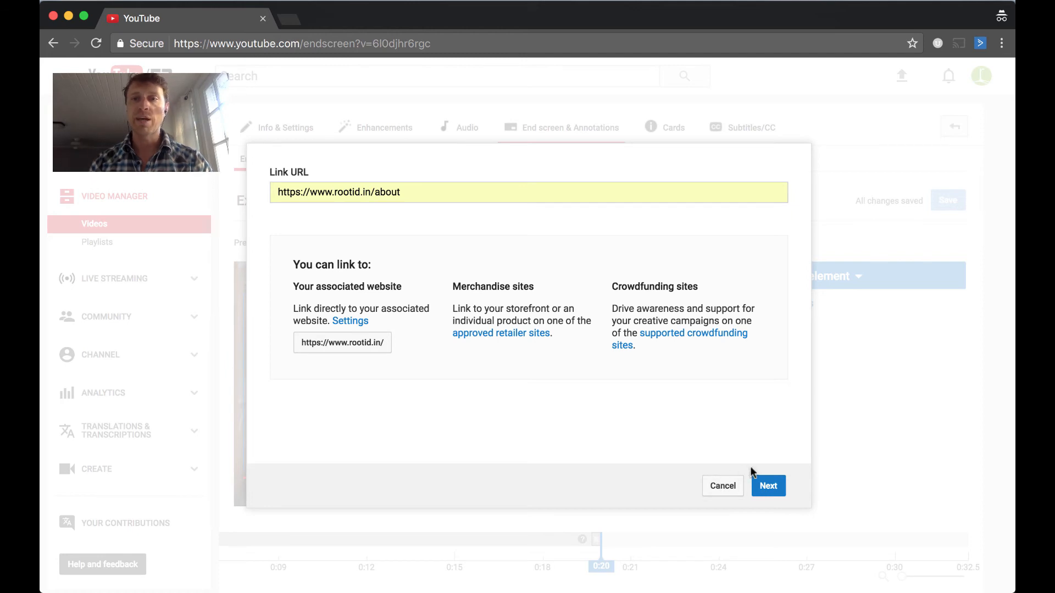
left_click(768, 487)
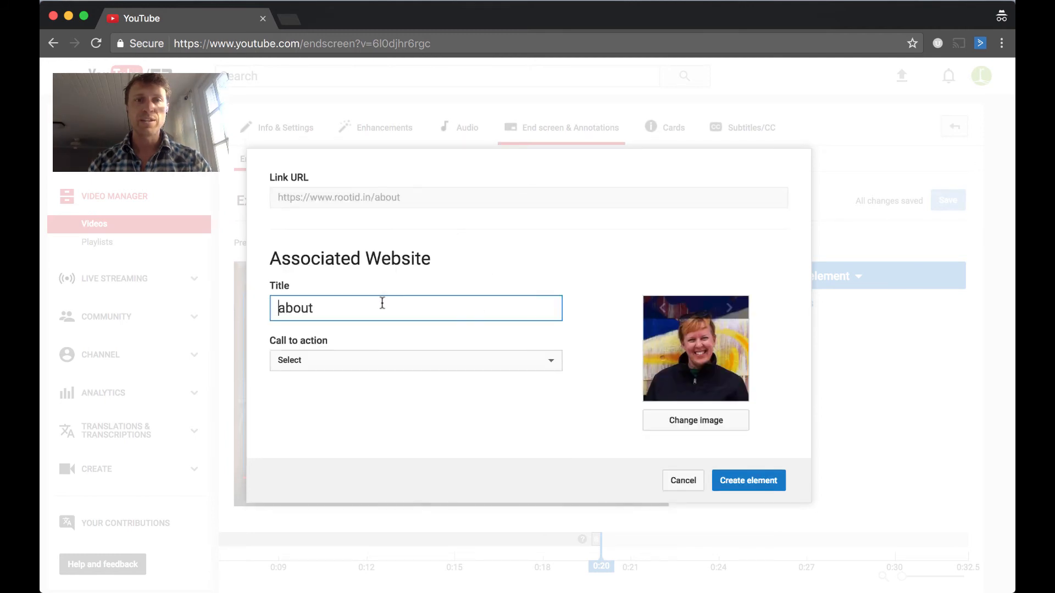
Set the link's title to "Help Build a Better World" and its call to action to Learn more
double_click(382, 304)
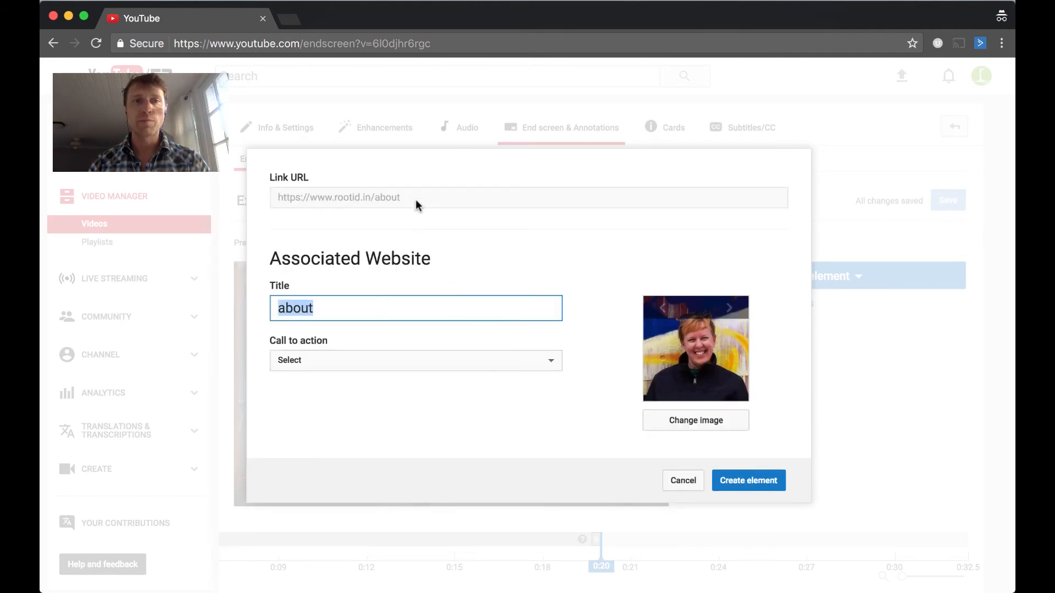
left_click(352, 311)
key("BackSpace")
key("BackSpace")
key("BackSpace")
key("BackSpace")
key("BackSpace")
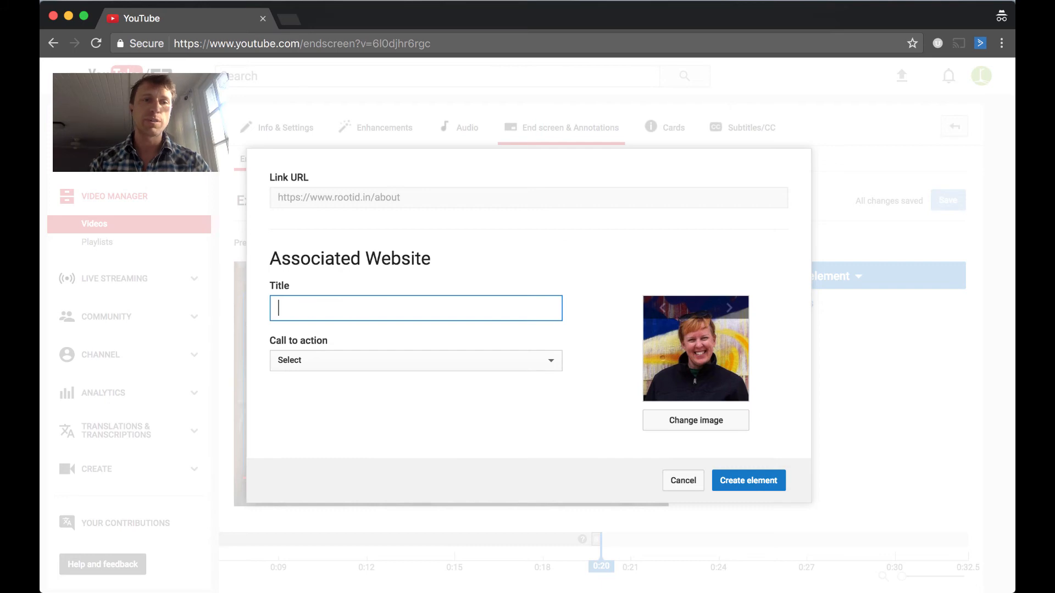
type("Hel")
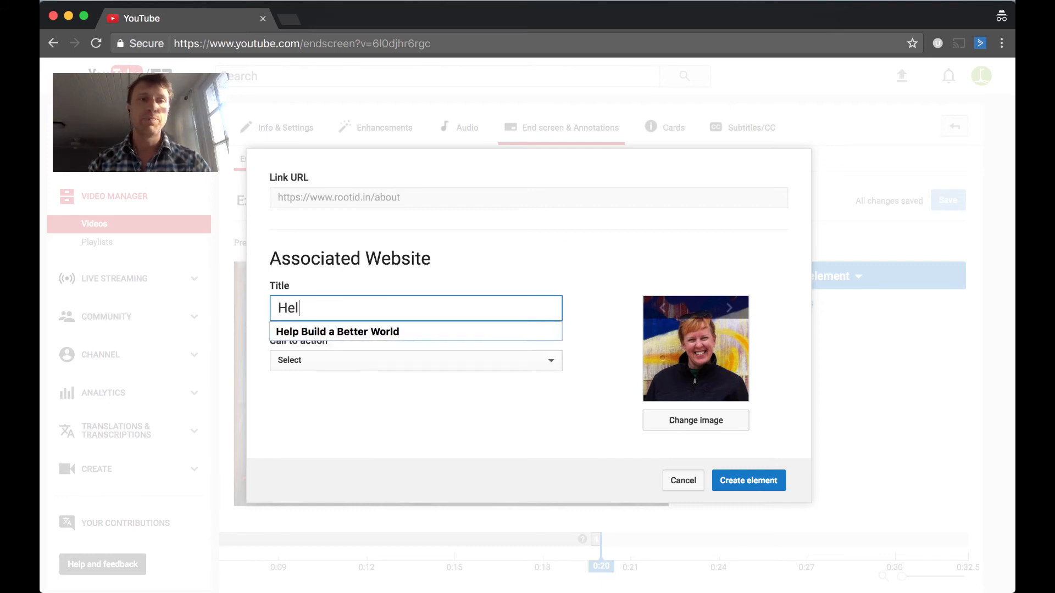
key("Down")
key("Return")
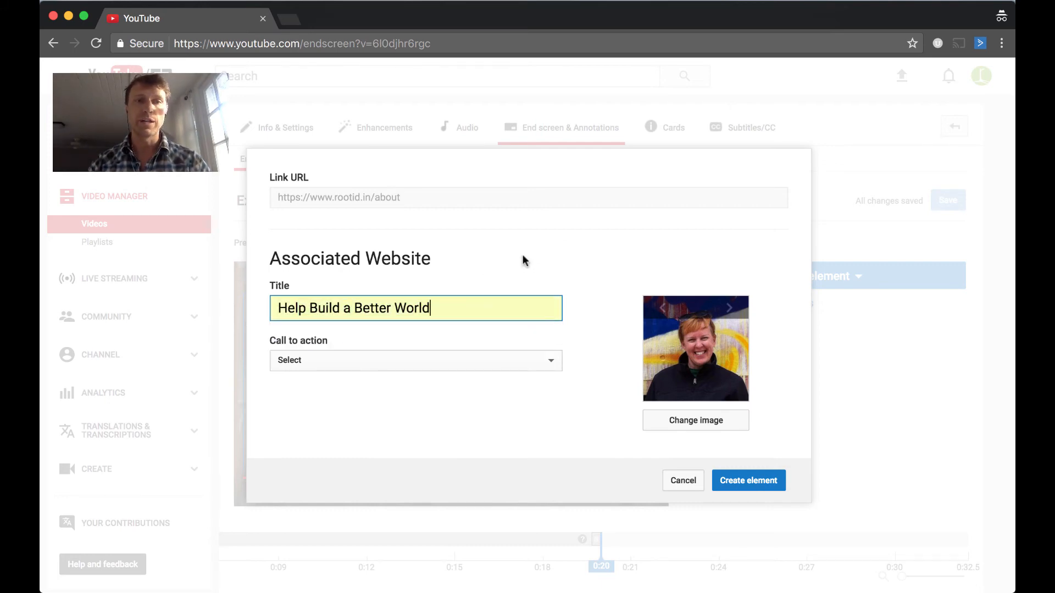
left_click(373, 361)
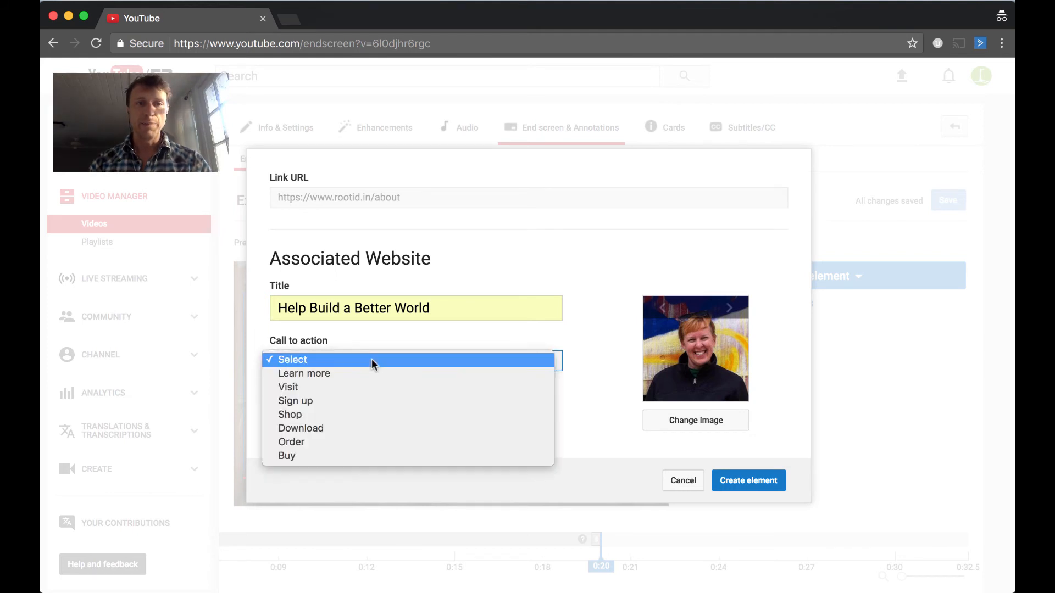
left_click(339, 374)
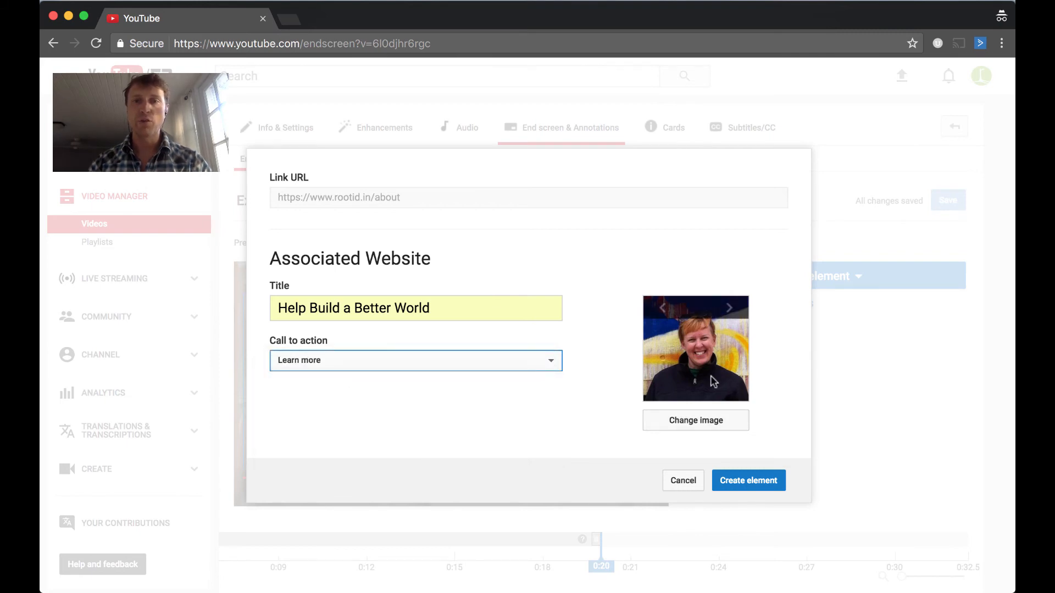
Replace the link's image with demo_cta.jpg from the Desktop after browsing the suggested images
left_click(731, 310)
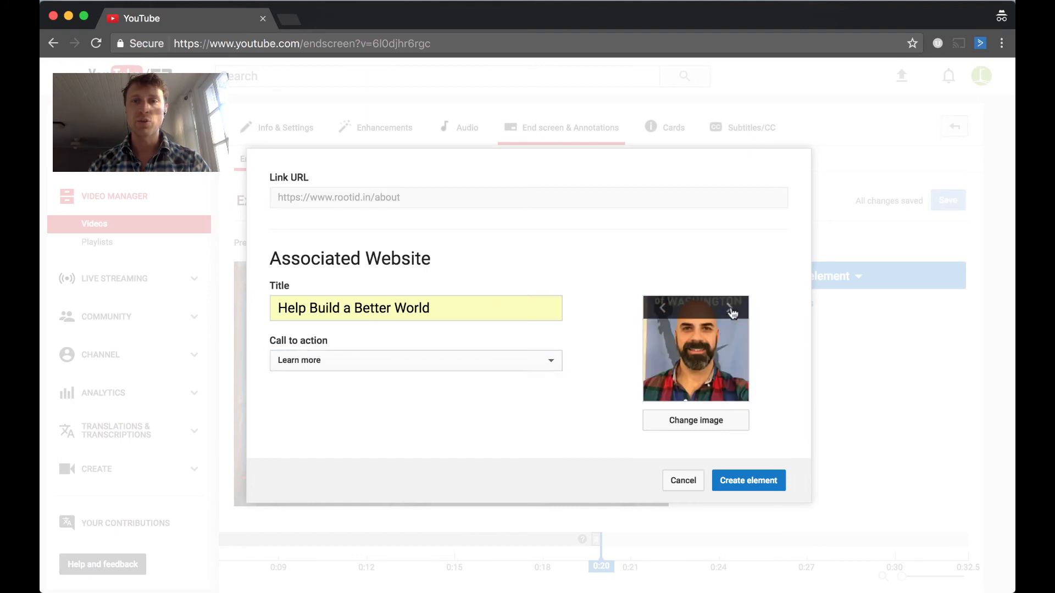
left_click(731, 310)
left_click(731, 310)
left_click(665, 309)
left_click(664, 308)
left_click(665, 309)
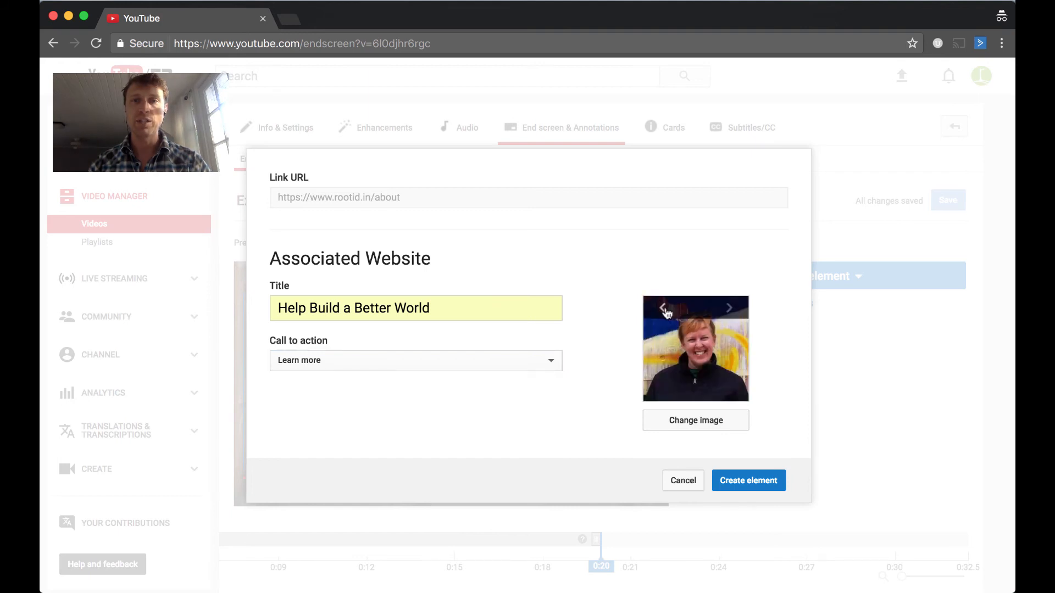
left_click(664, 309)
left_click(691, 421)
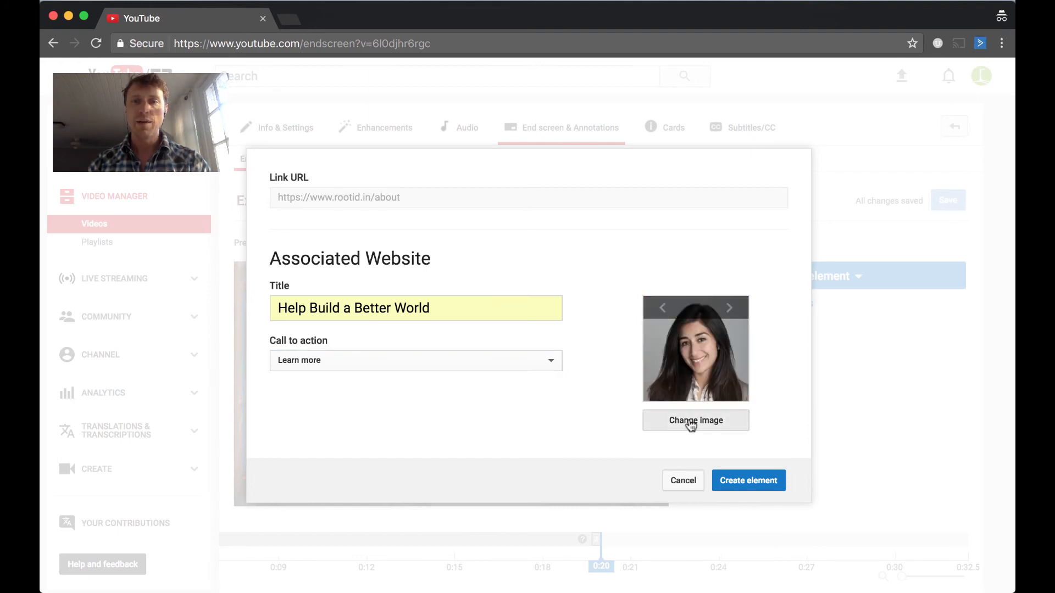
left_click(430, 157)
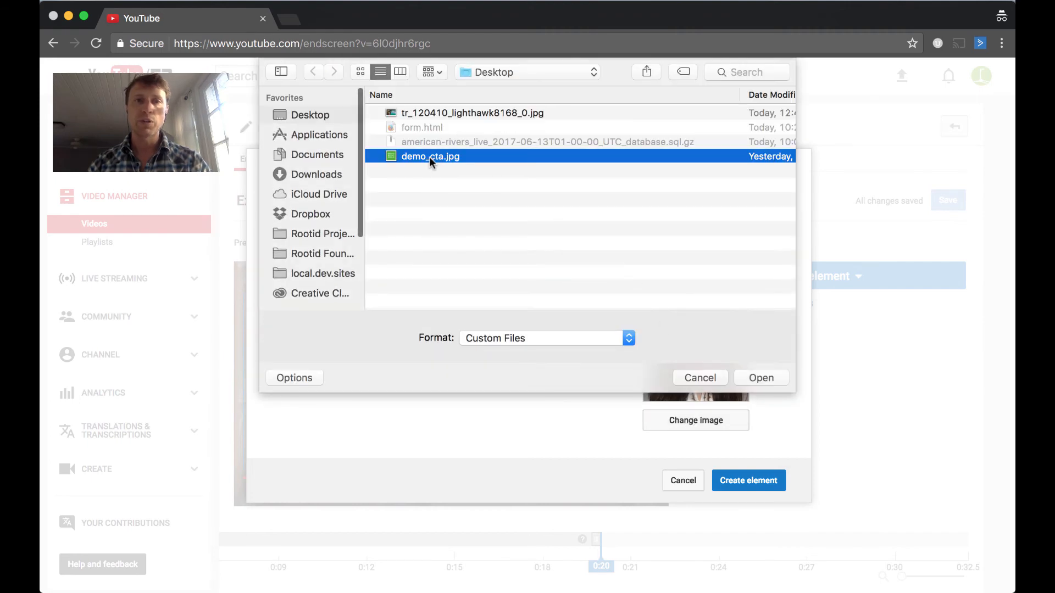
key("space")
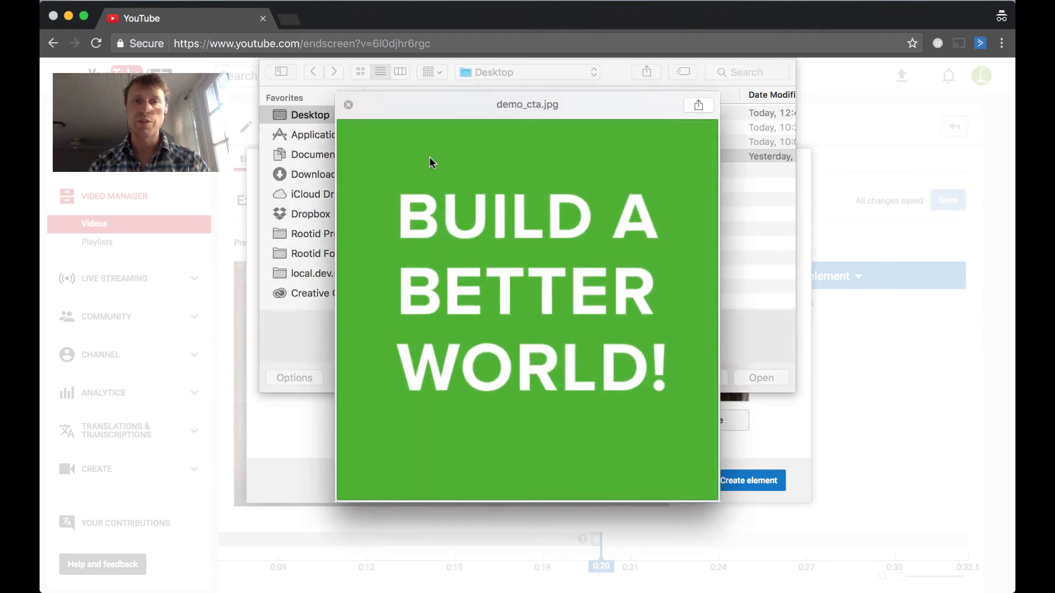
key("space")
key("Return")
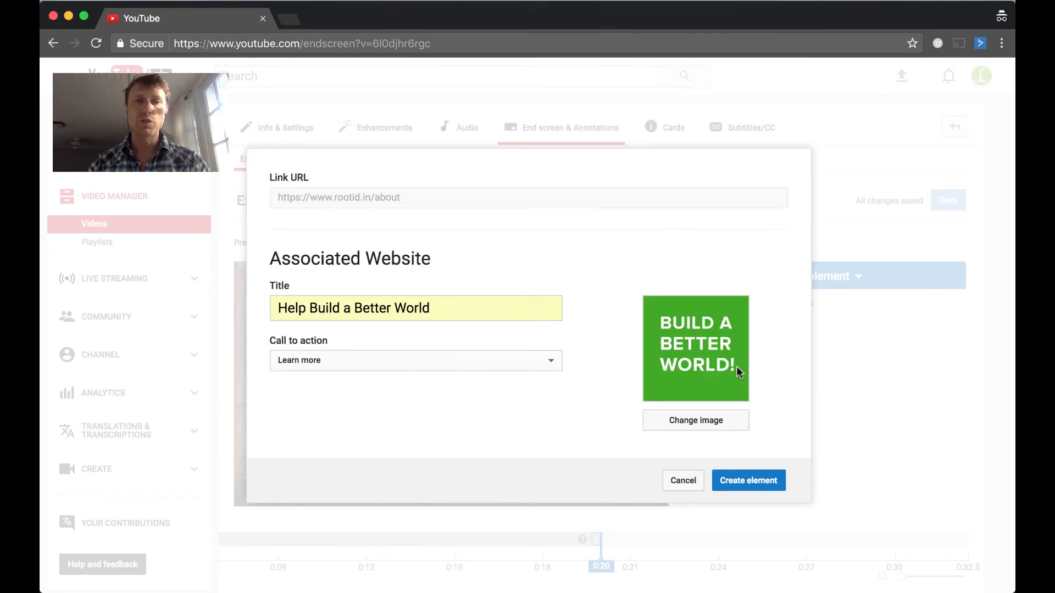
Create the Link end-screen element
triple_click(451, 303)
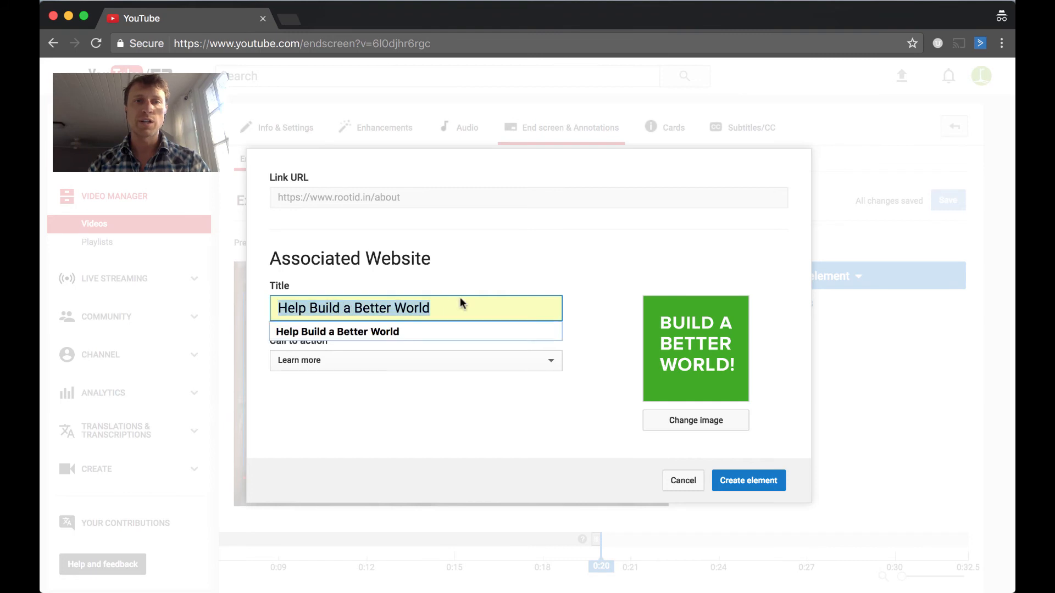
left_click(610, 275)
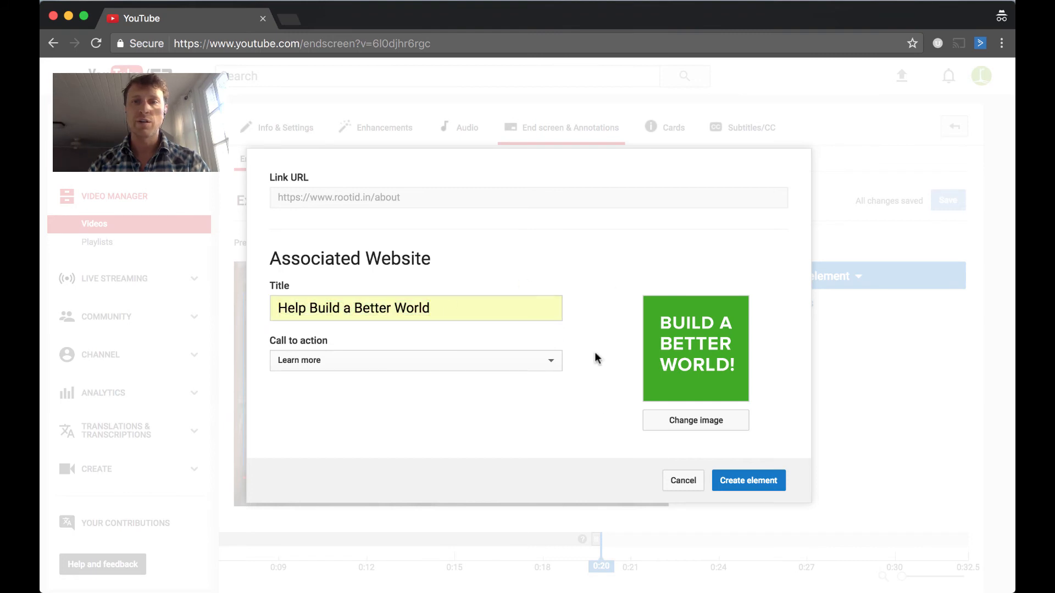
left_click(756, 484)
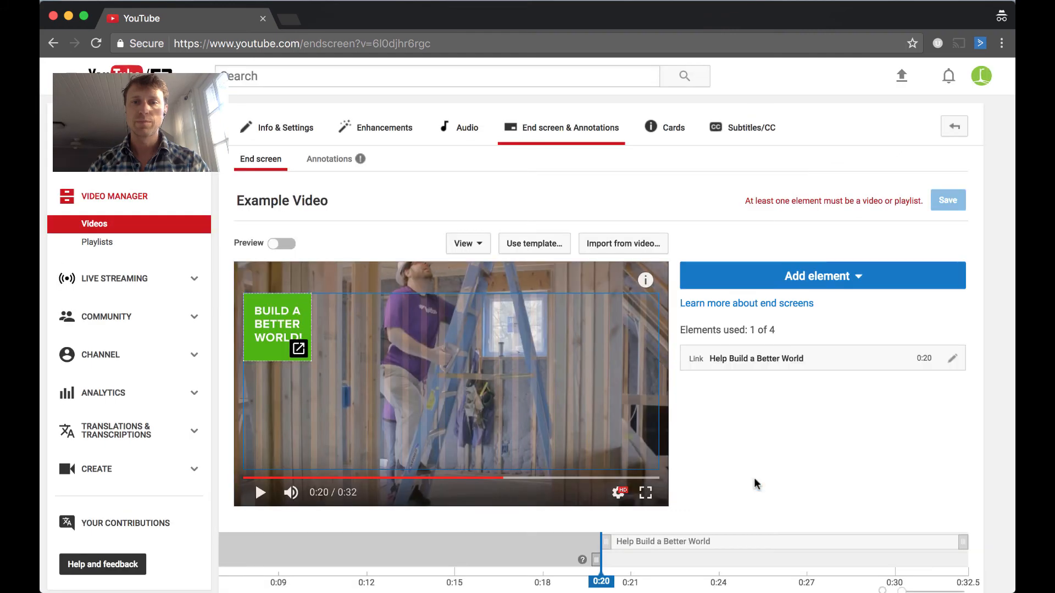
Move the link element's start on the timeline to about 0:23
scroll(754, 483, "down", 3)
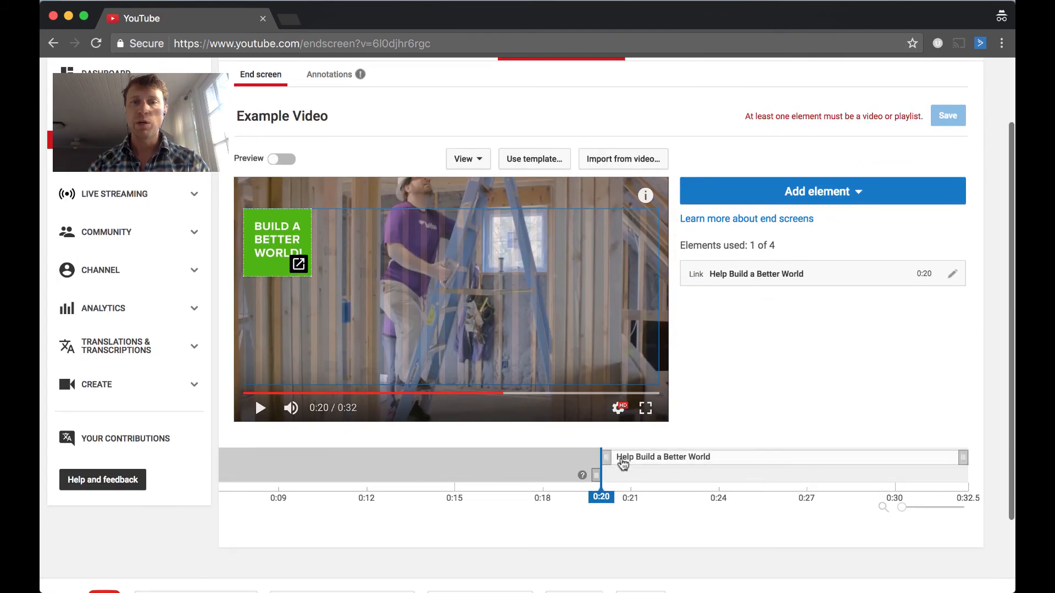
left_click_drag(607, 455, 721, 458)
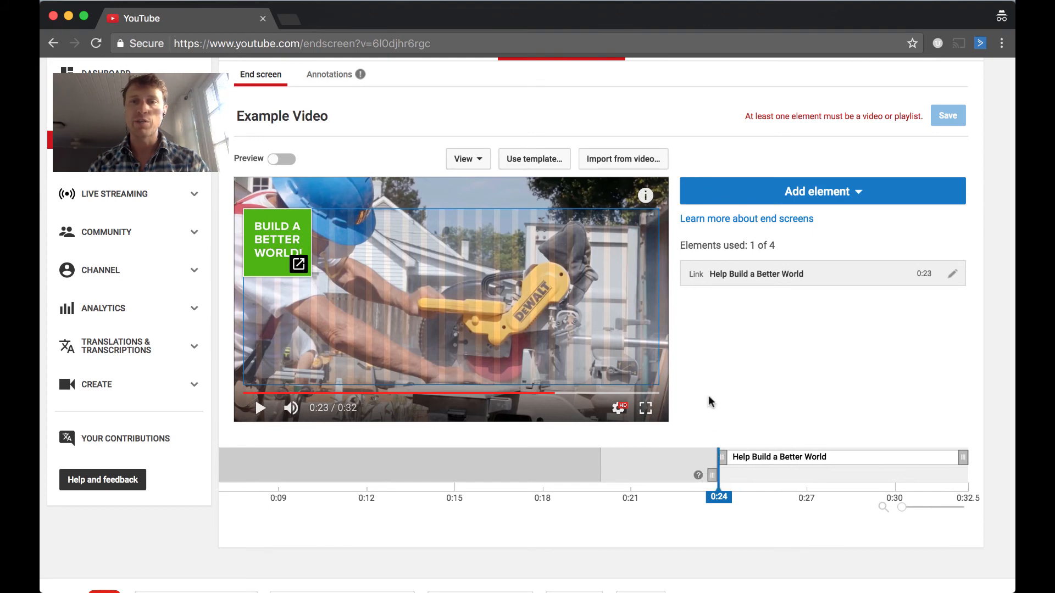
scroll(727, 182, "up", 2)
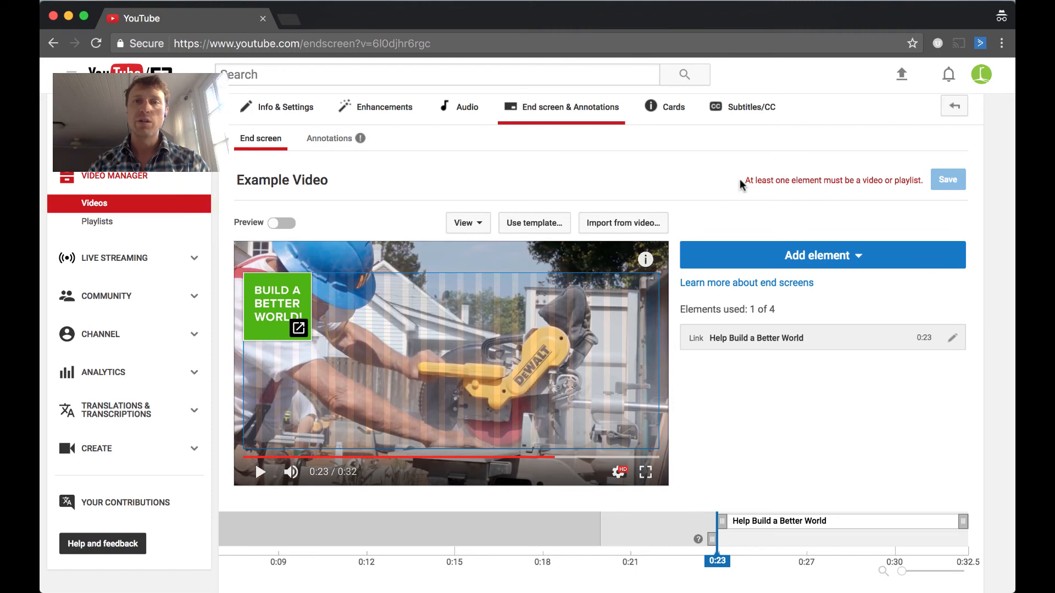
mouse_move(741, 180)
left_mouse_down()
mouse_move(759, 180)
mouse_move(746, 181)
left_mouse_up()
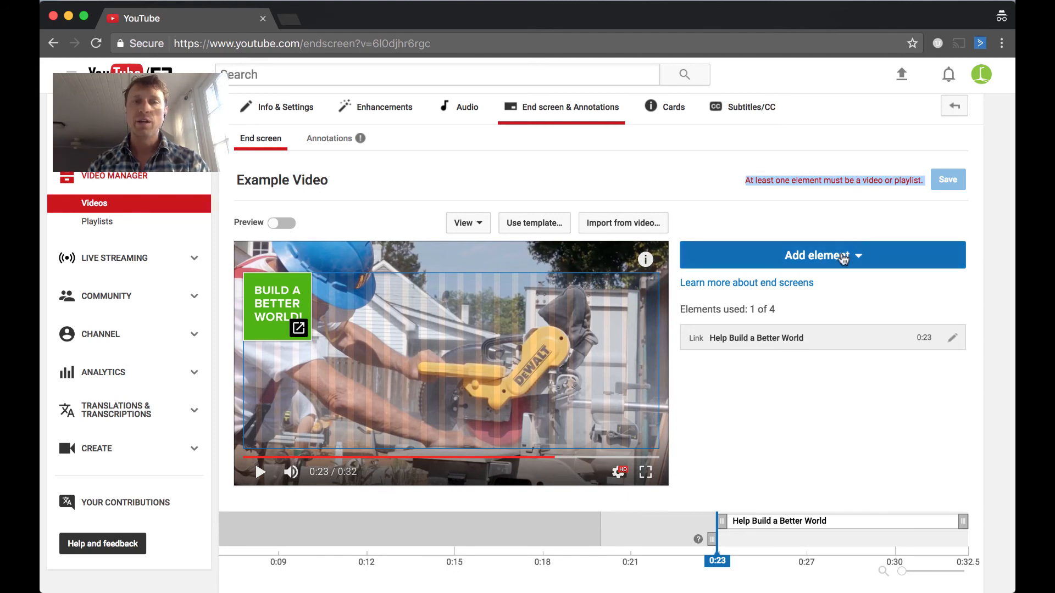
left_click(843, 258)
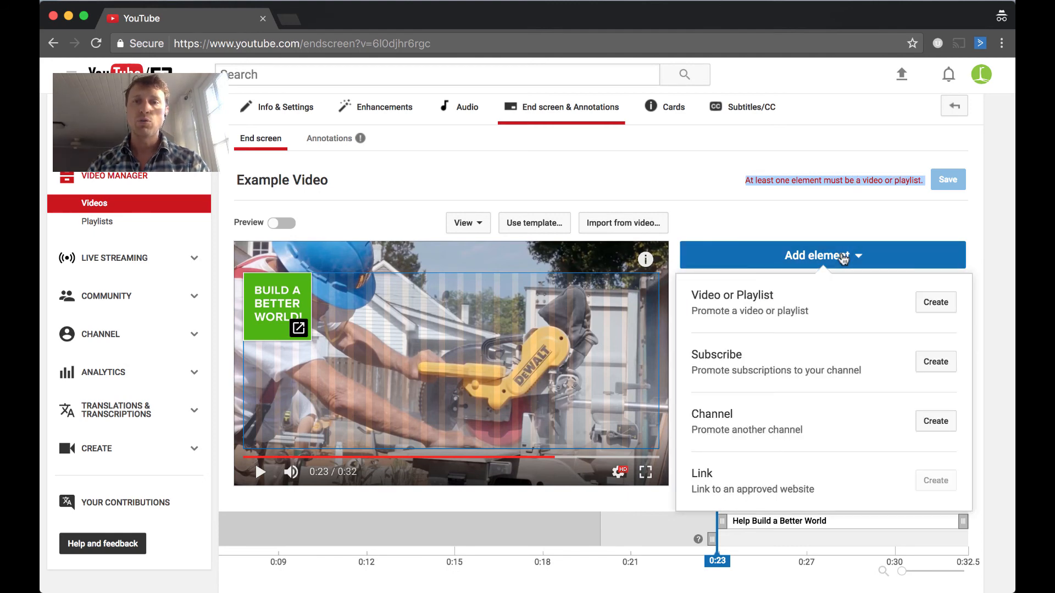
left_click(934, 303)
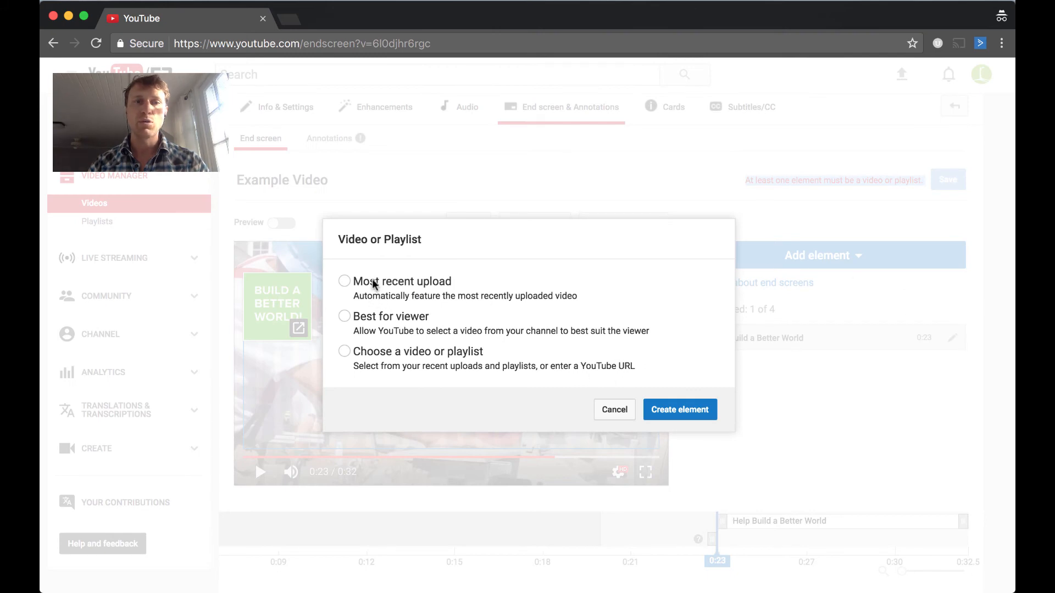
left_click(383, 357)
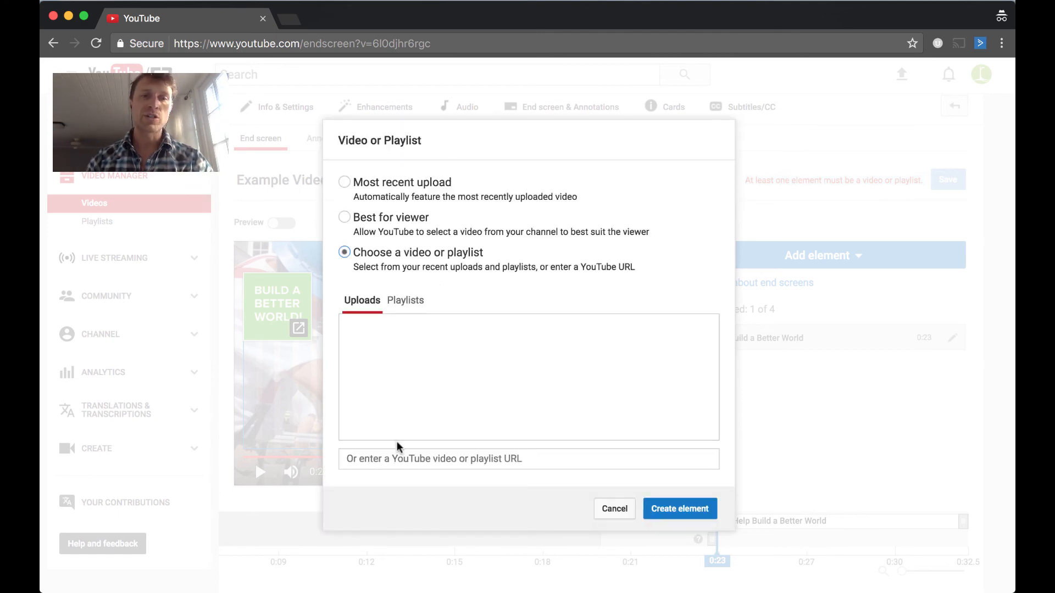
left_click(373, 459)
left_click(391, 481)
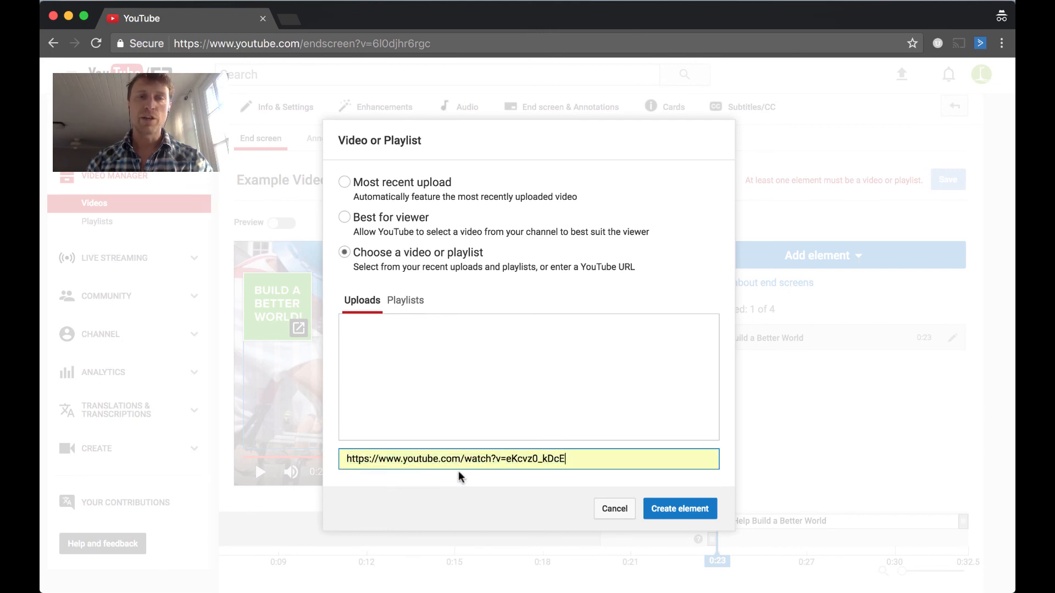
left_click(690, 511)
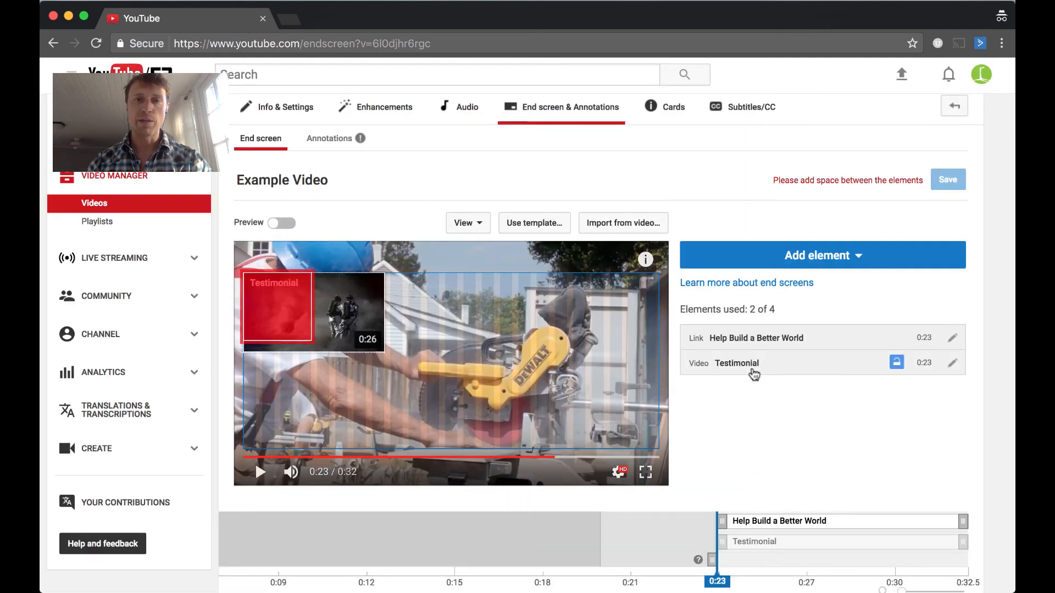
Reposition the link element to the lower right and the video element beside it near the bottom
left_click_drag(303, 289, 486, 410)
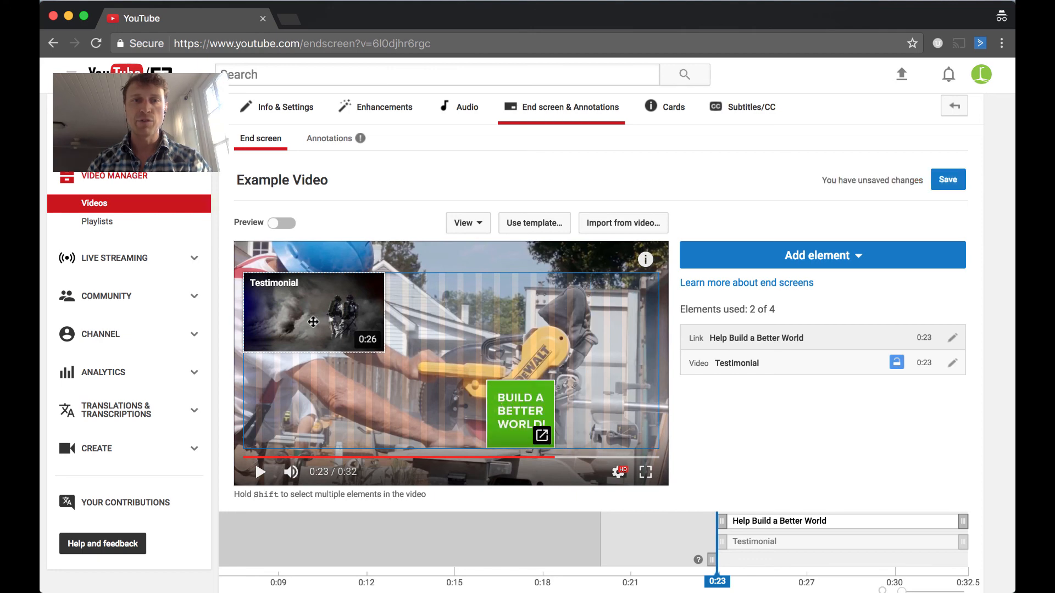
left_click_drag(304, 324, 386, 421)
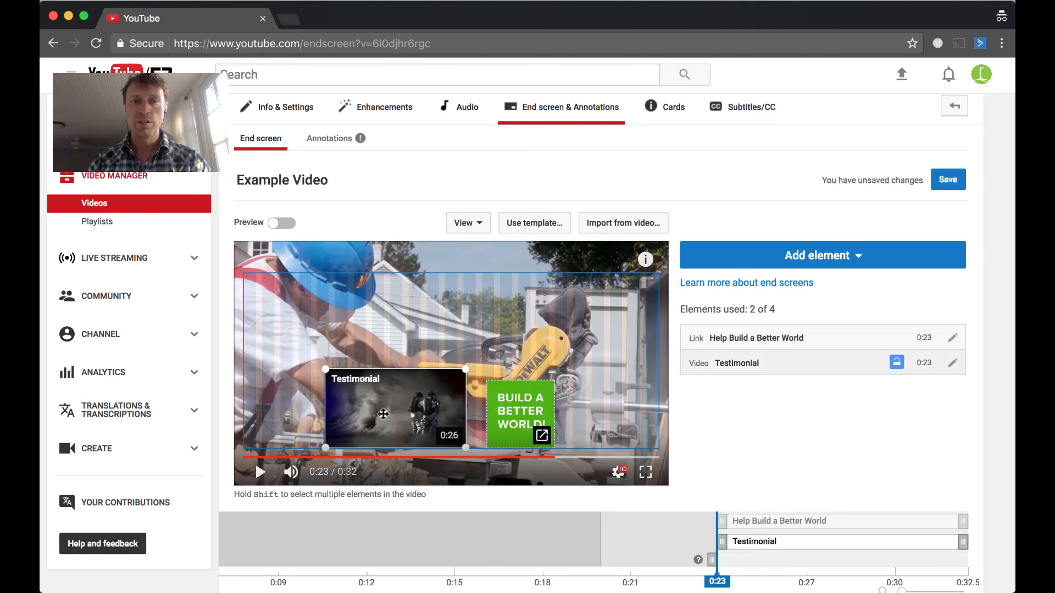
left_click_drag(548, 427, 515, 409)
Move the link element's start on the timeline to about 0:22
scroll(791, 429, "down", 2)
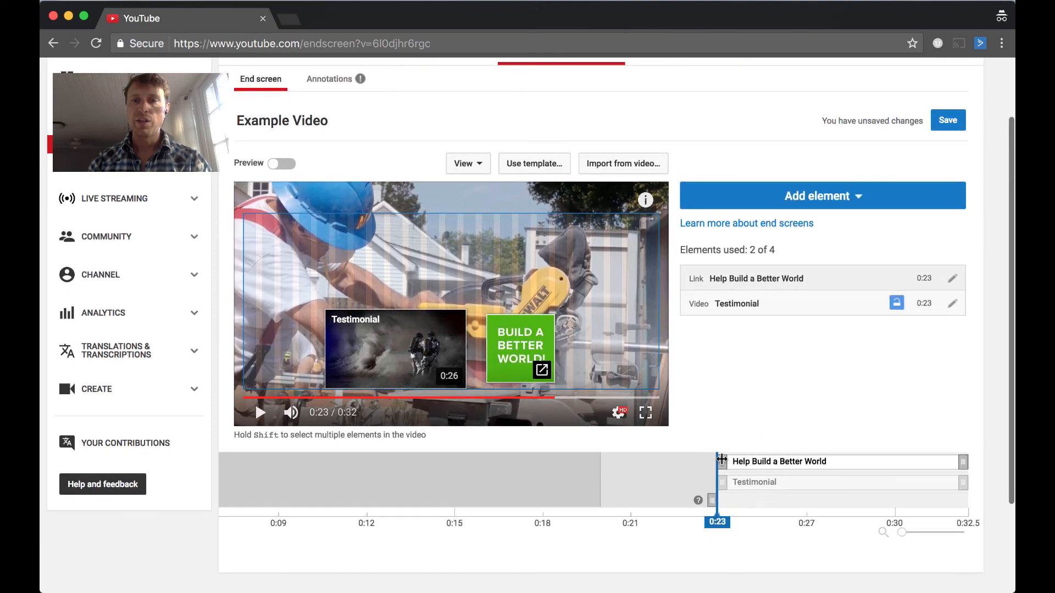
left_click_drag(721, 460, 681, 461)
left_click(619, 476)
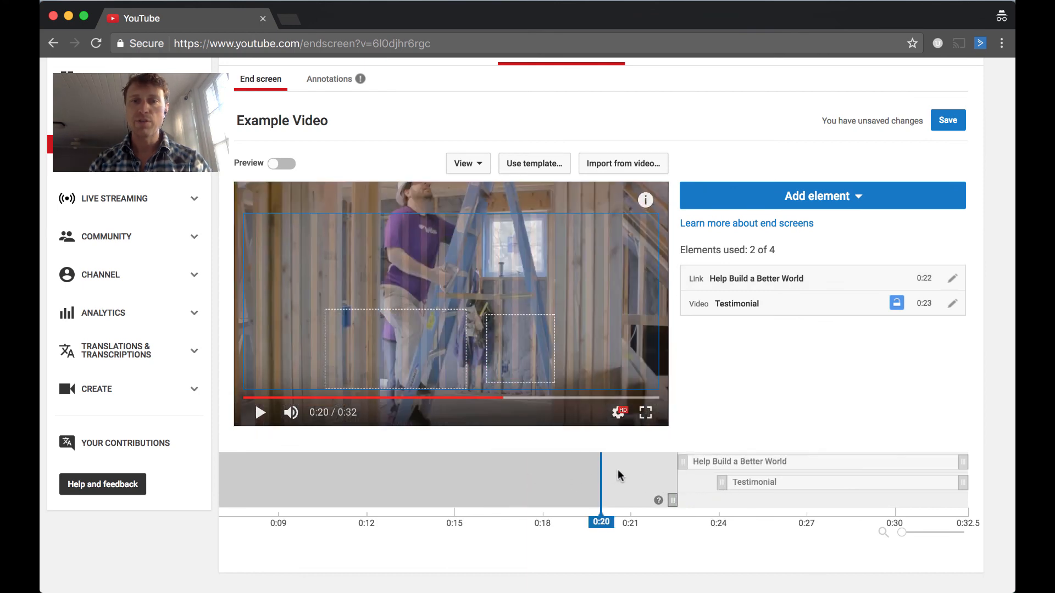
Play the video through the end screen to preview it and save the end-screen changes
left_click(260, 413)
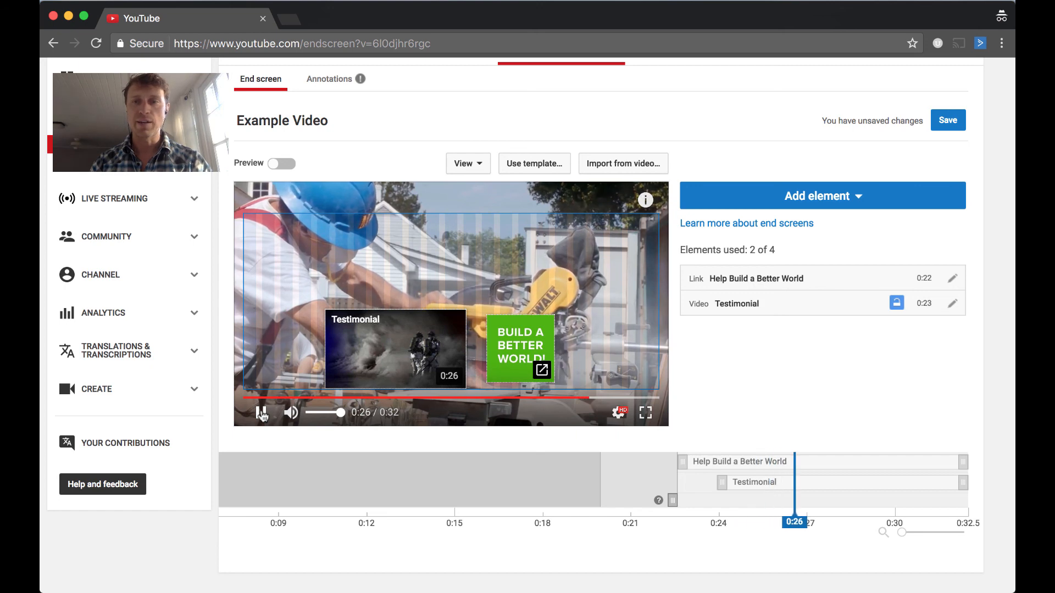
left_click(261, 413)
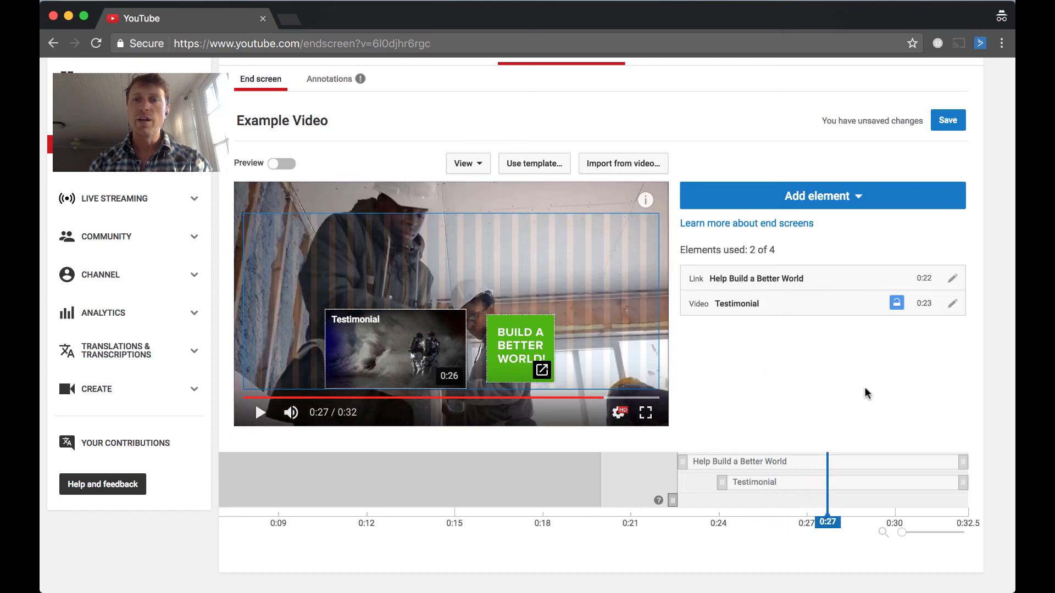
scroll(866, 394, "up", 2)
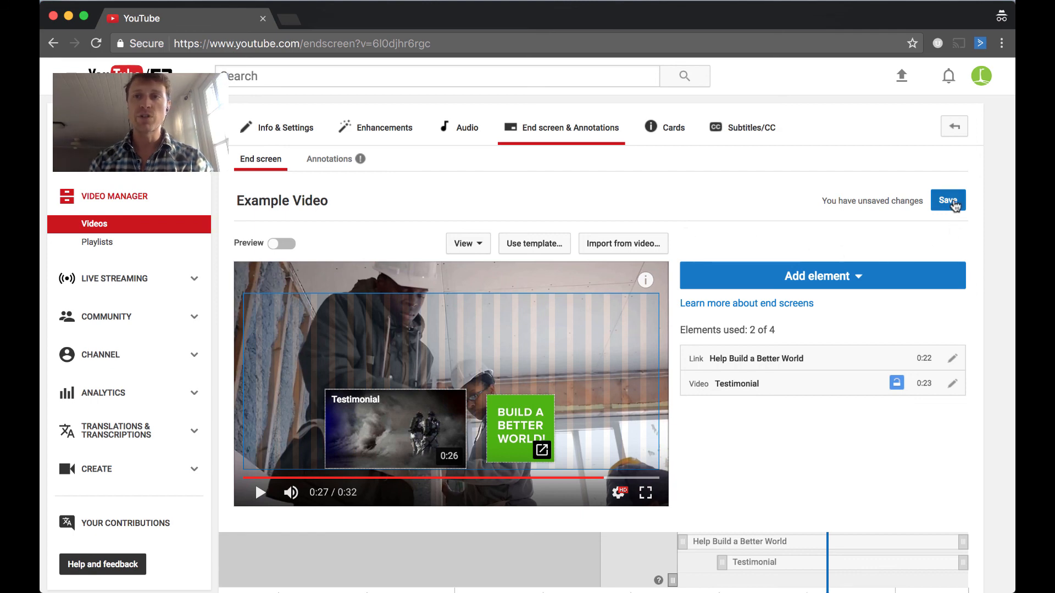
left_click(954, 204)
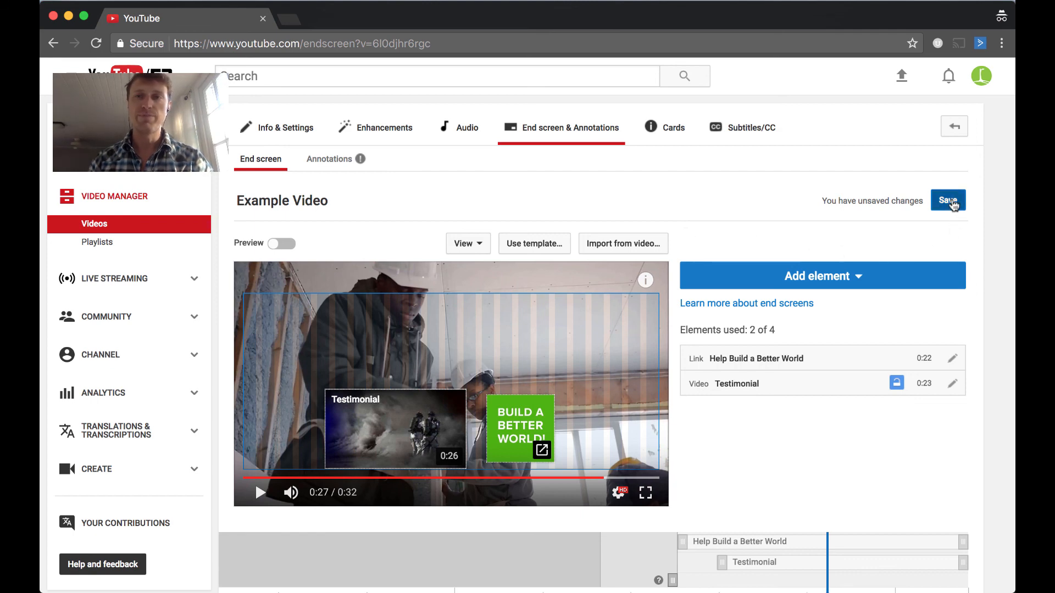